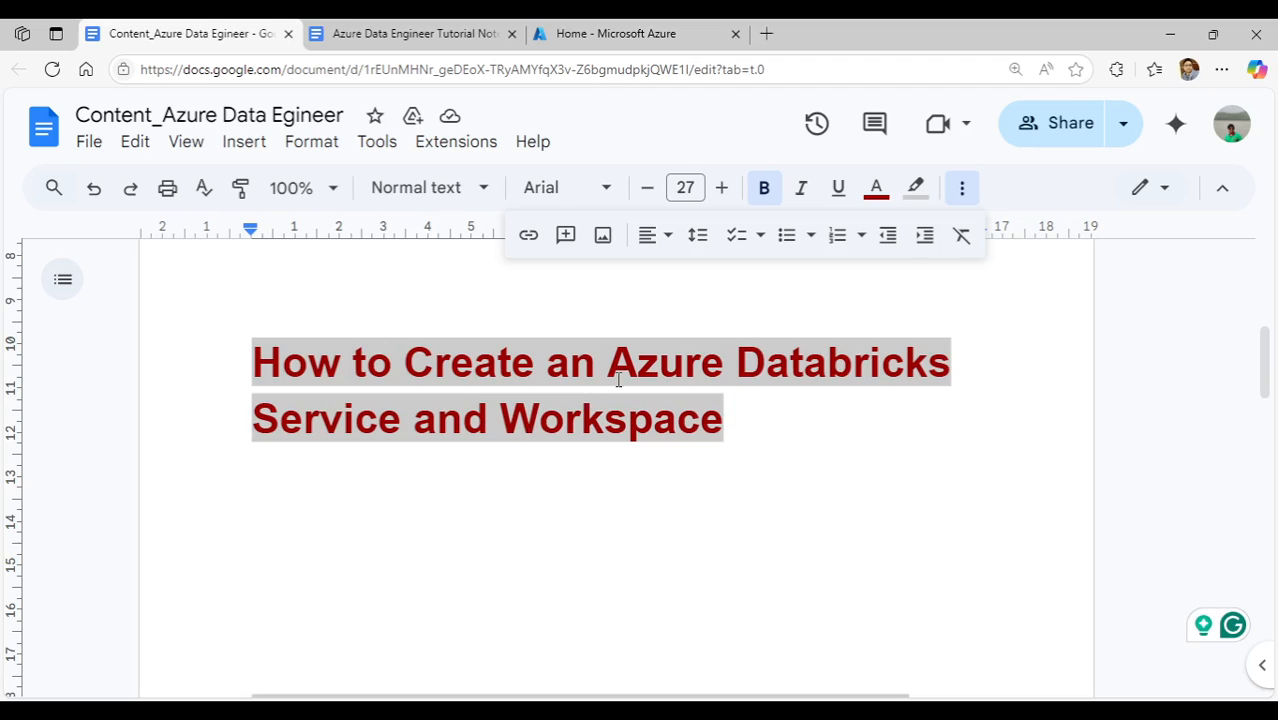
# Switch to the Azure portal, search for databricks and open the Azure Databricks service
pyautogui.click(630, 34)
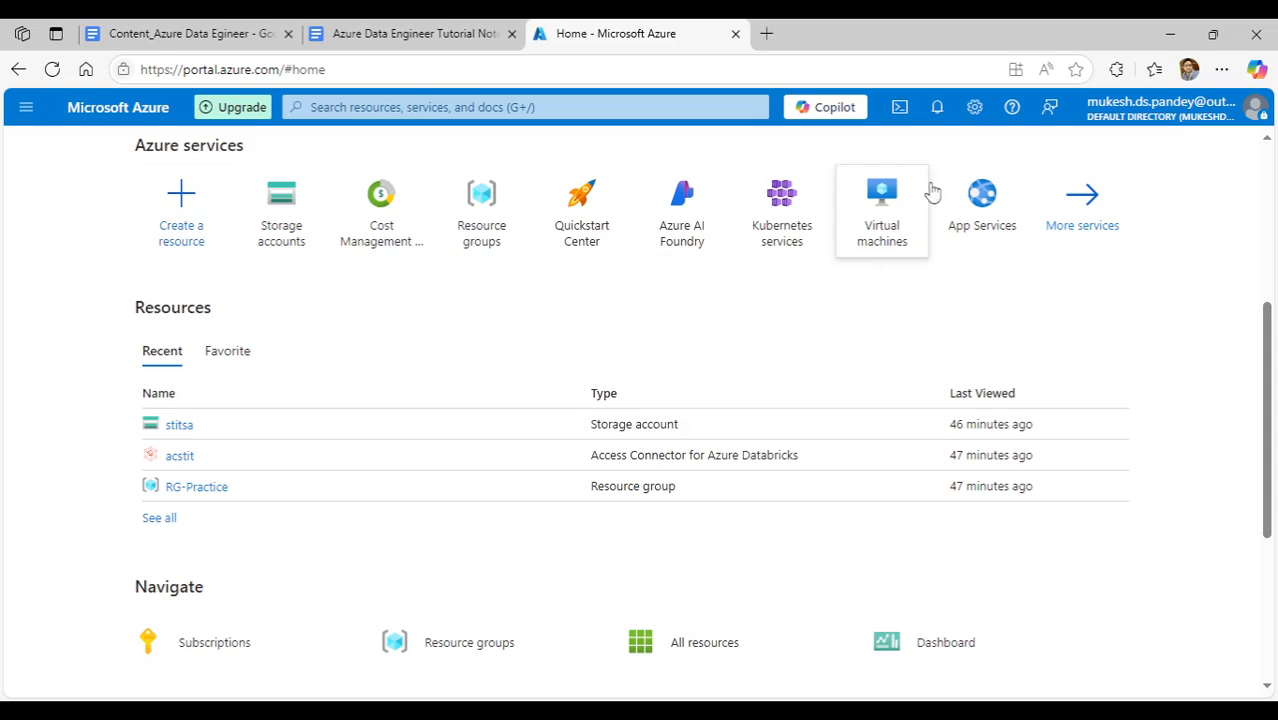
pyautogui.click(1089, 212)
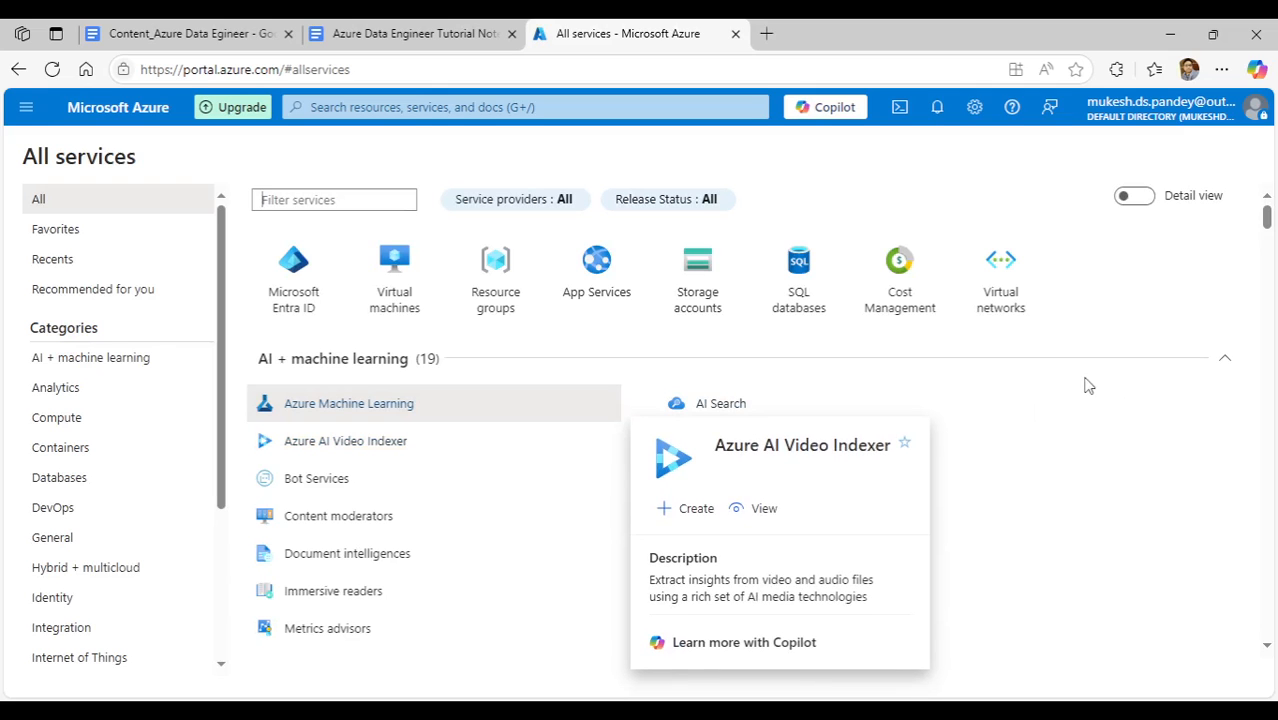
pyautogui.click(348, 107)
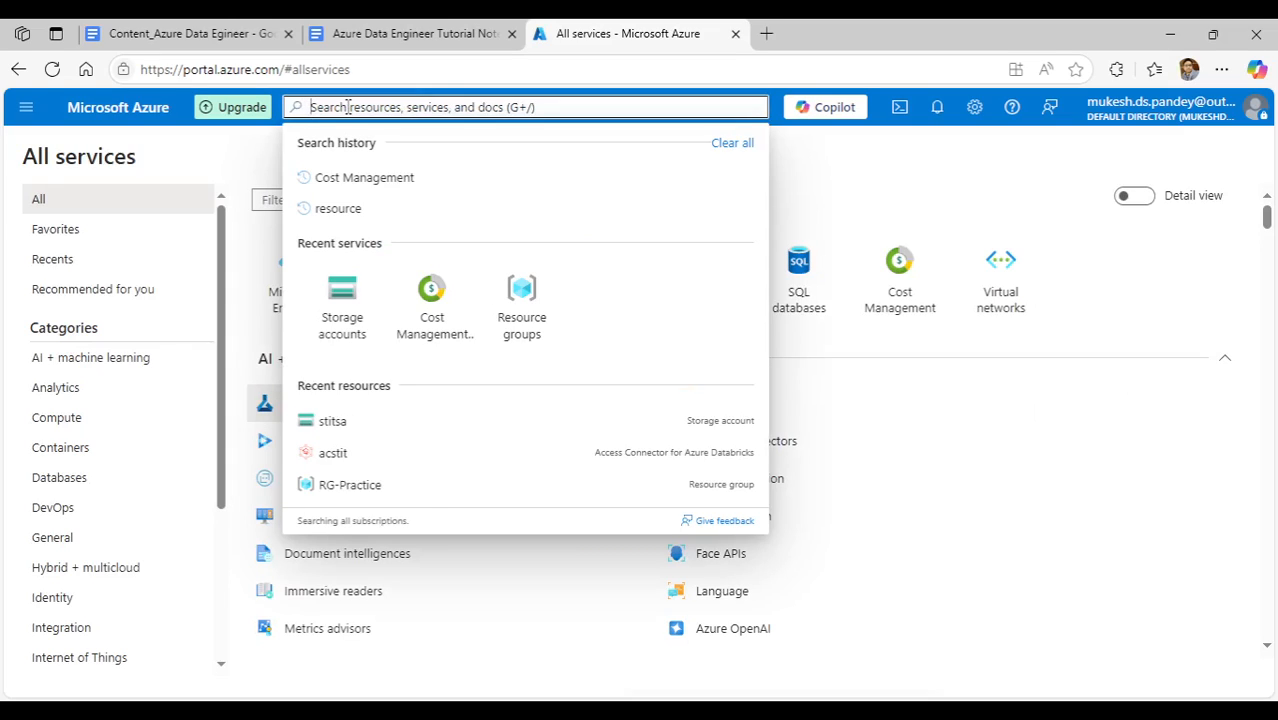
pyautogui.write('data')
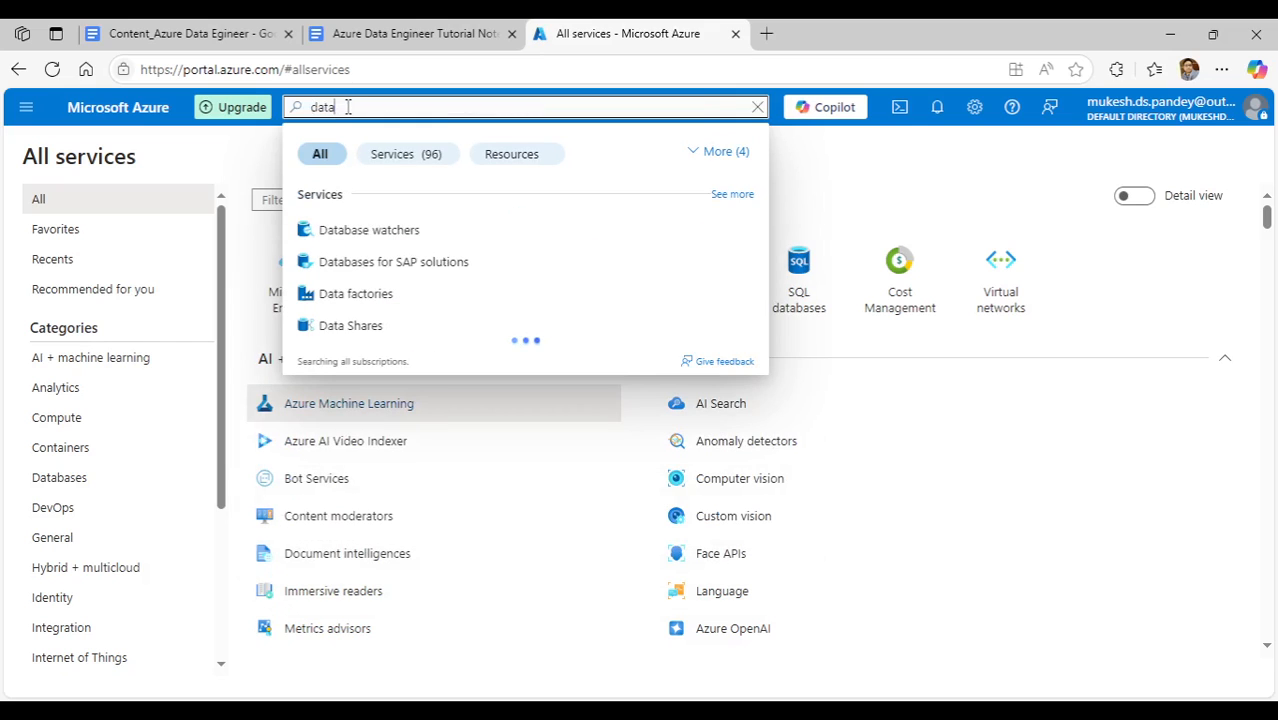
pyautogui.write('bric')
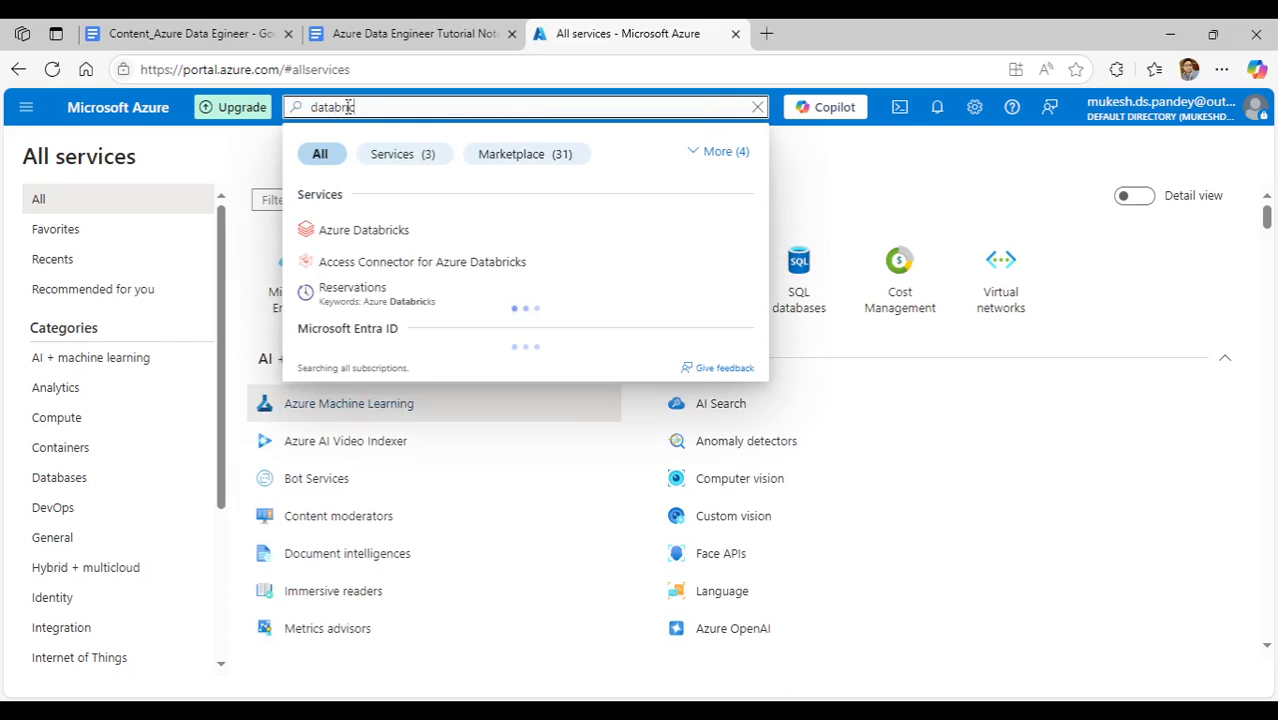
pyautogui.click(348, 243)
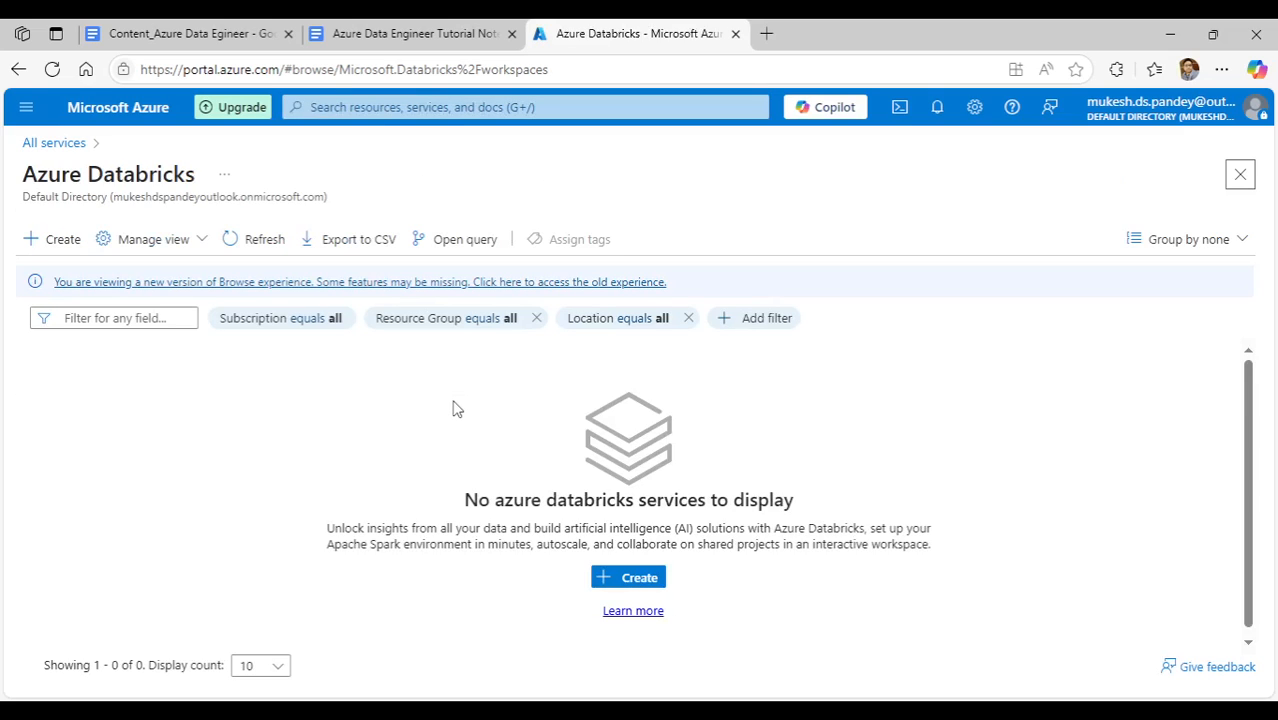
# Start creating an Azure Databricks workspace under Azure subscription 1 in the RG-Practice resource group
pyautogui.click(638, 580)
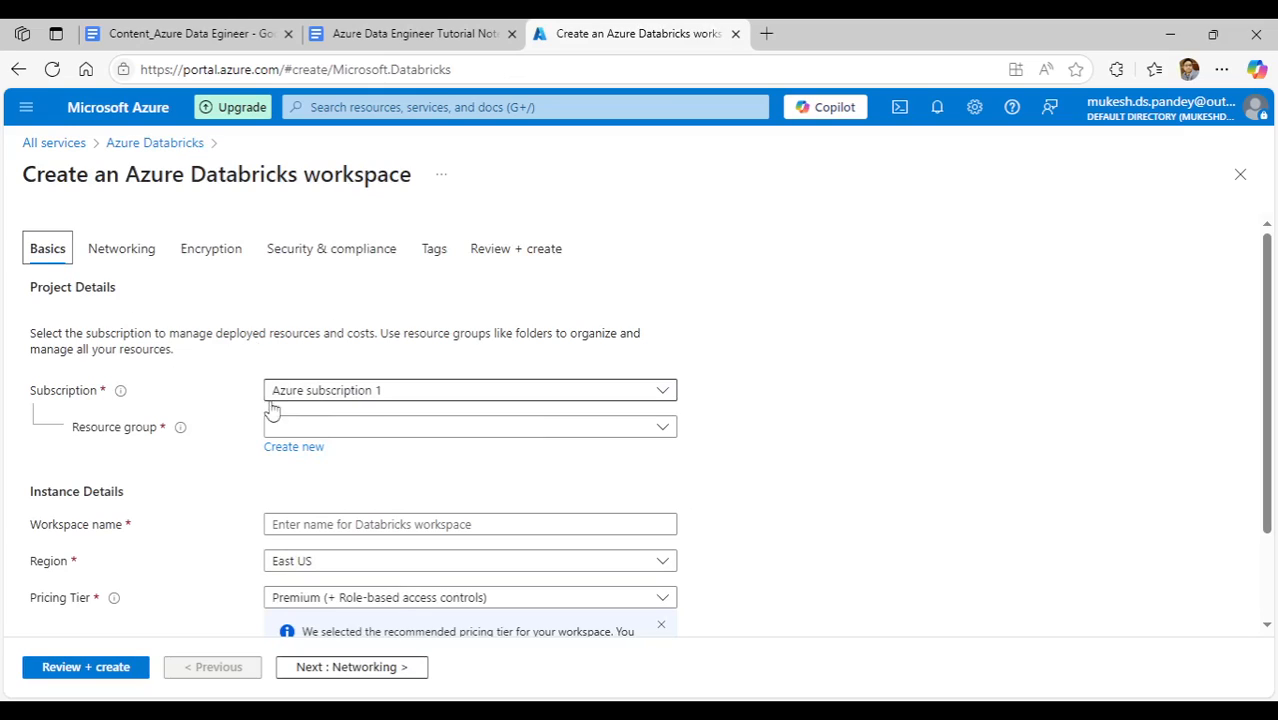
pyautogui.click(463, 400)
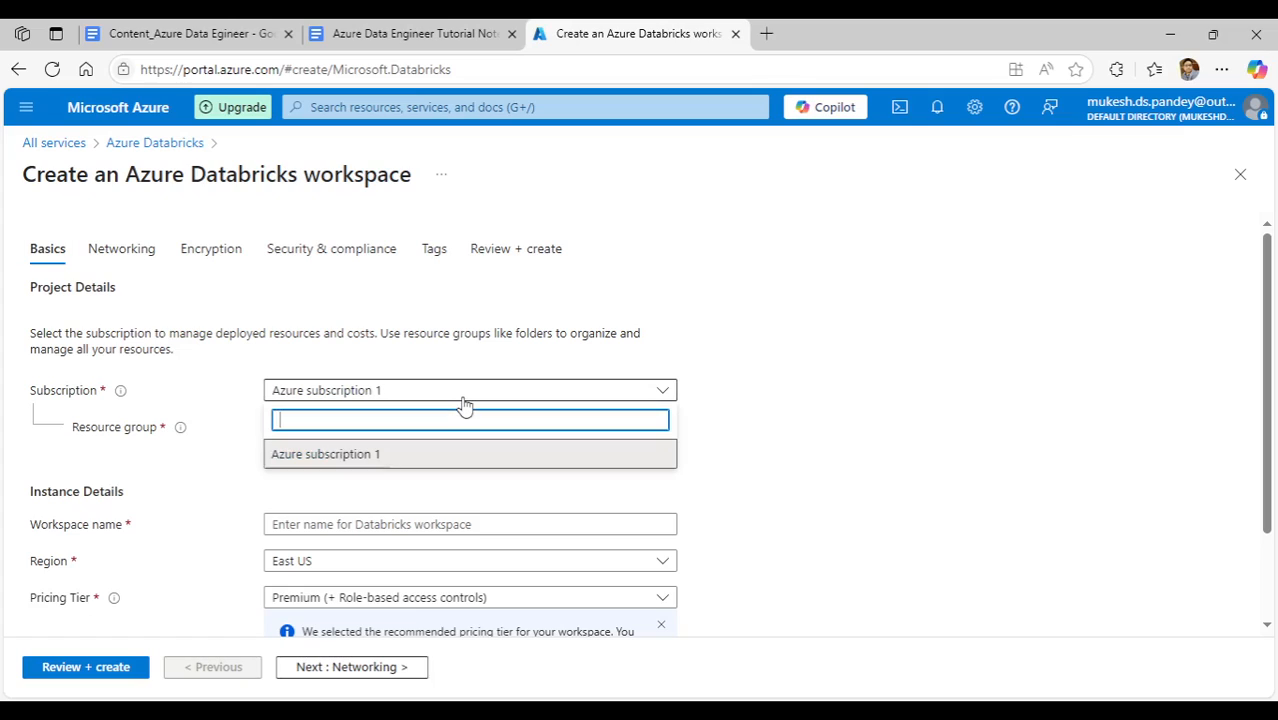
pyautogui.click(781, 438)
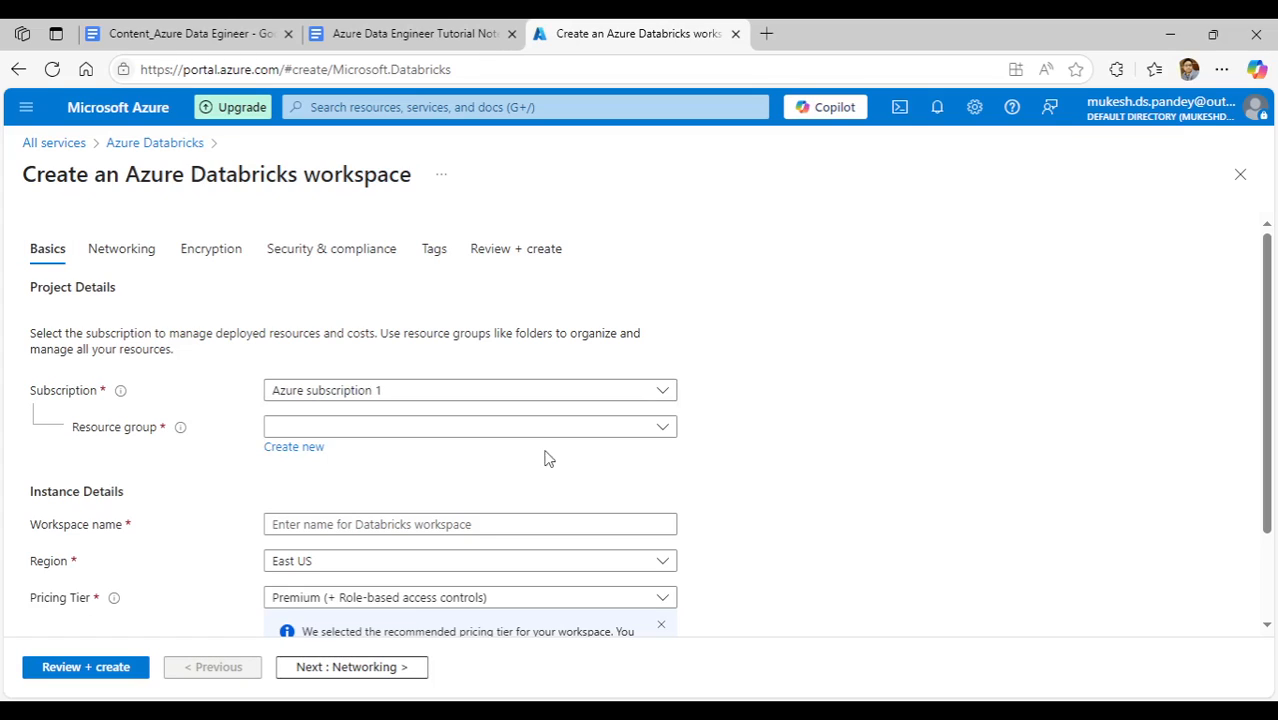
pyautogui.click(511, 435)
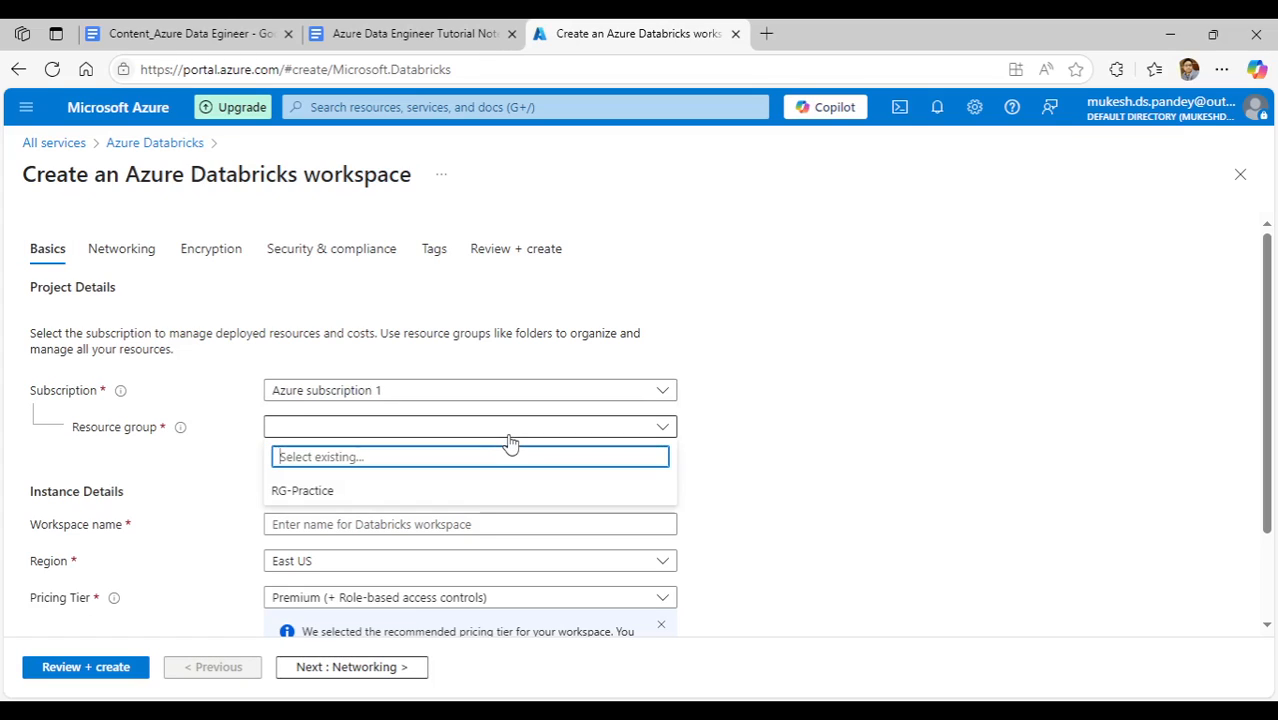
pyautogui.click(319, 495)
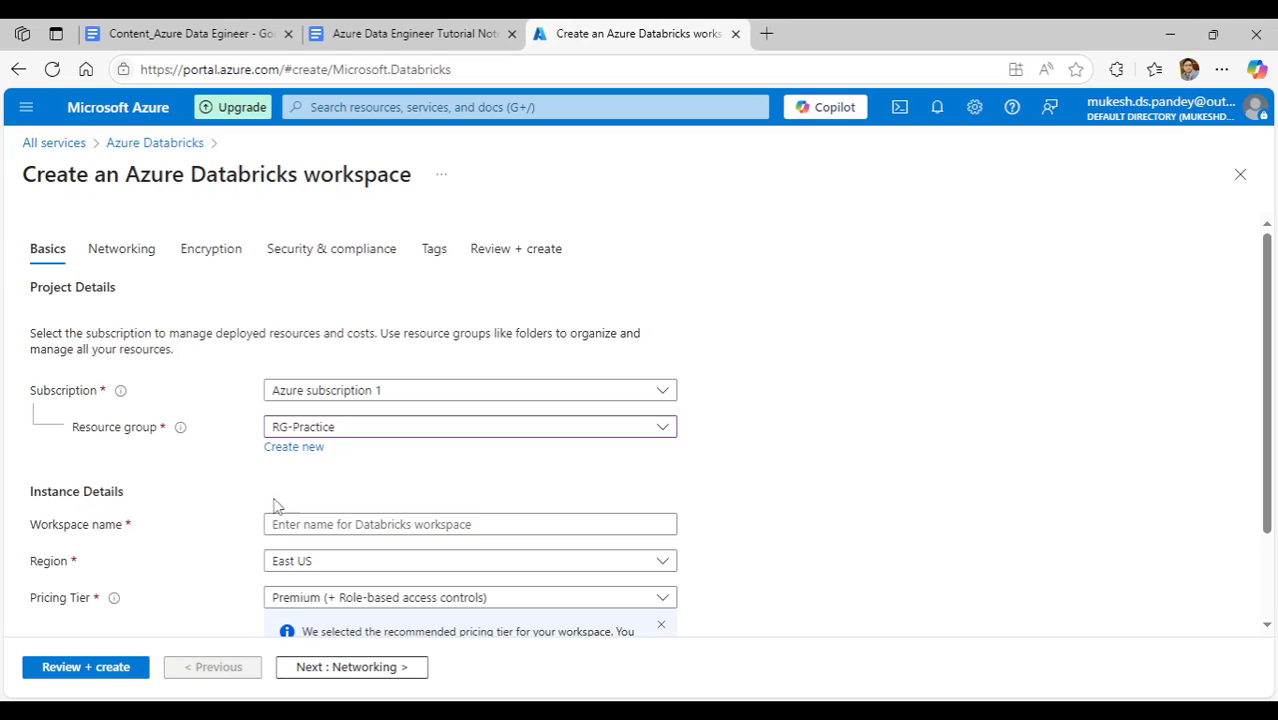
# Name the new workspace databricks-stit
pyautogui.scroll(-1, 228, 505)
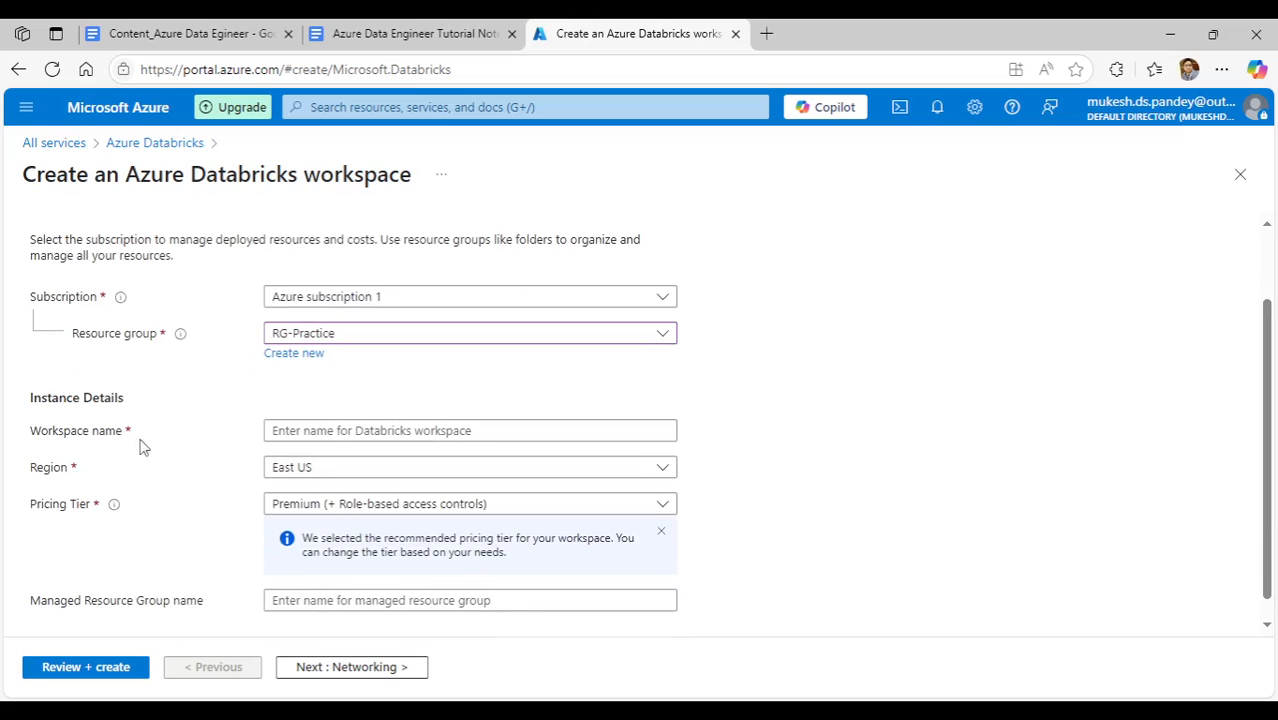
pyautogui.click(291, 430)
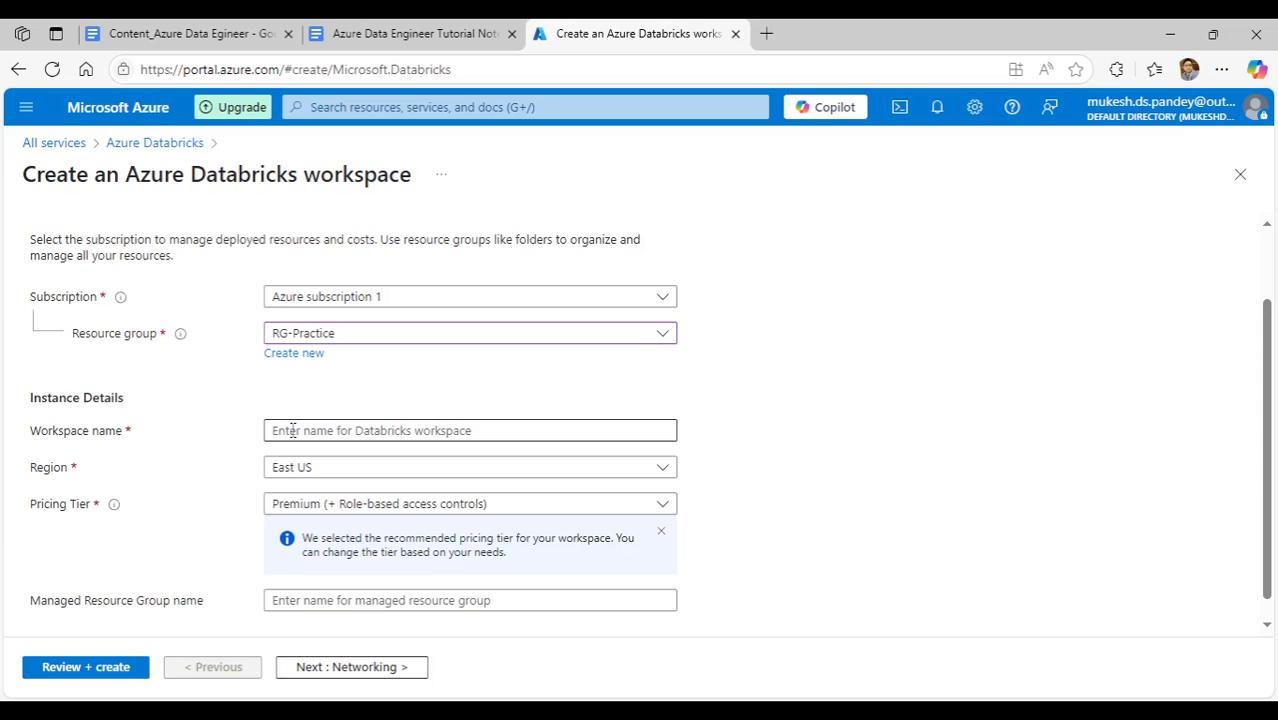
pyautogui.write('databricks-stit')
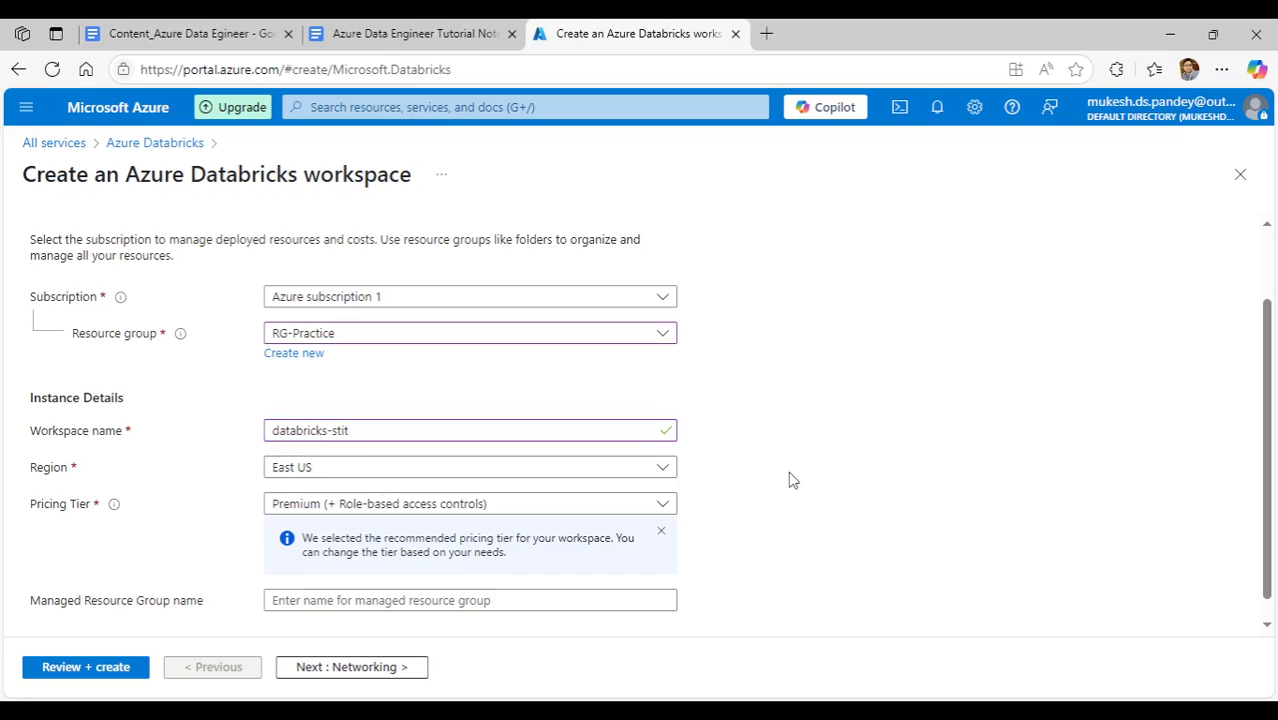
# Review the pricing tier options and choose Premium (+ Role-based access controls) for the workspace
pyautogui.scroll(-1, 790, 480)
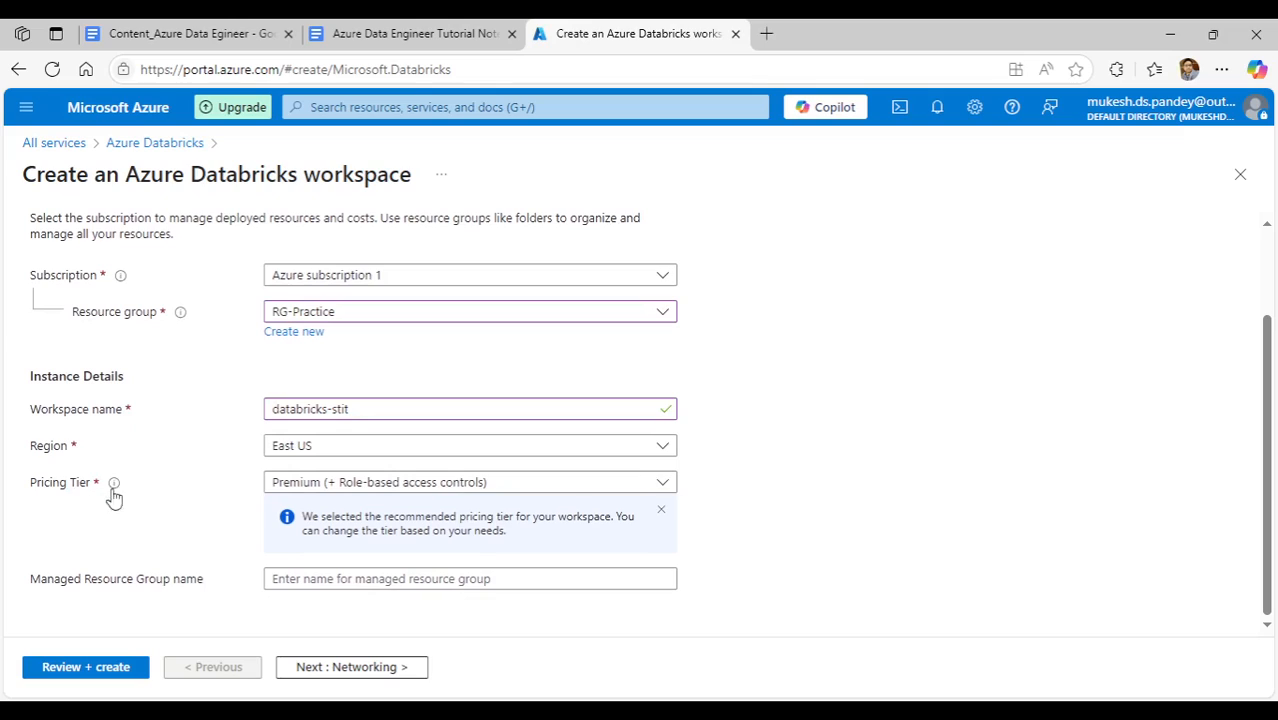
pyautogui.click(531, 490)
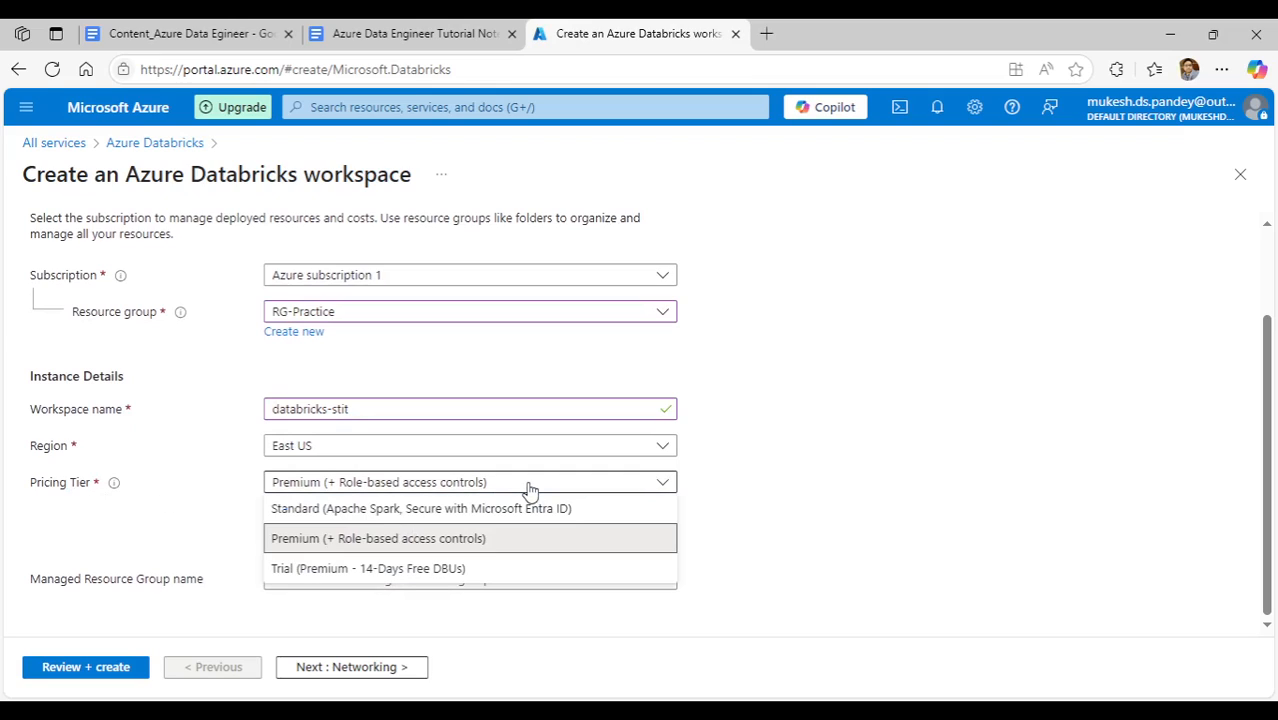
pyautogui.click(411, 540)
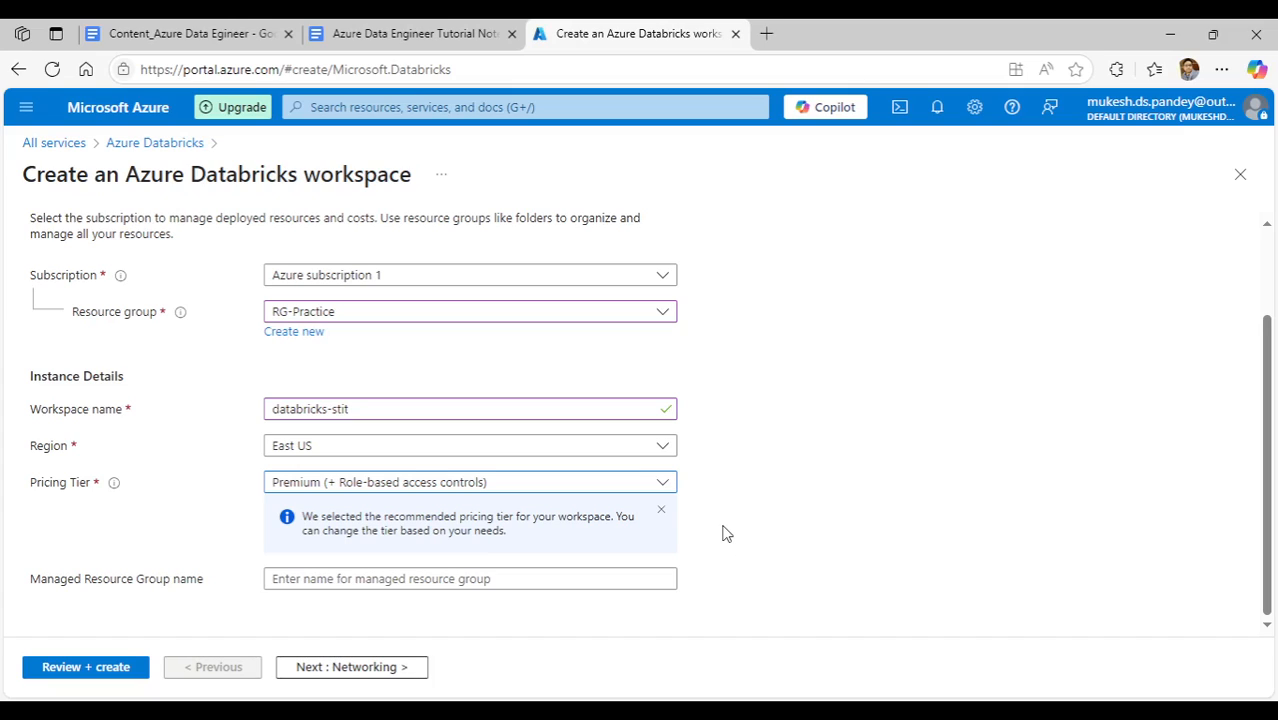
pyautogui.click(665, 485)
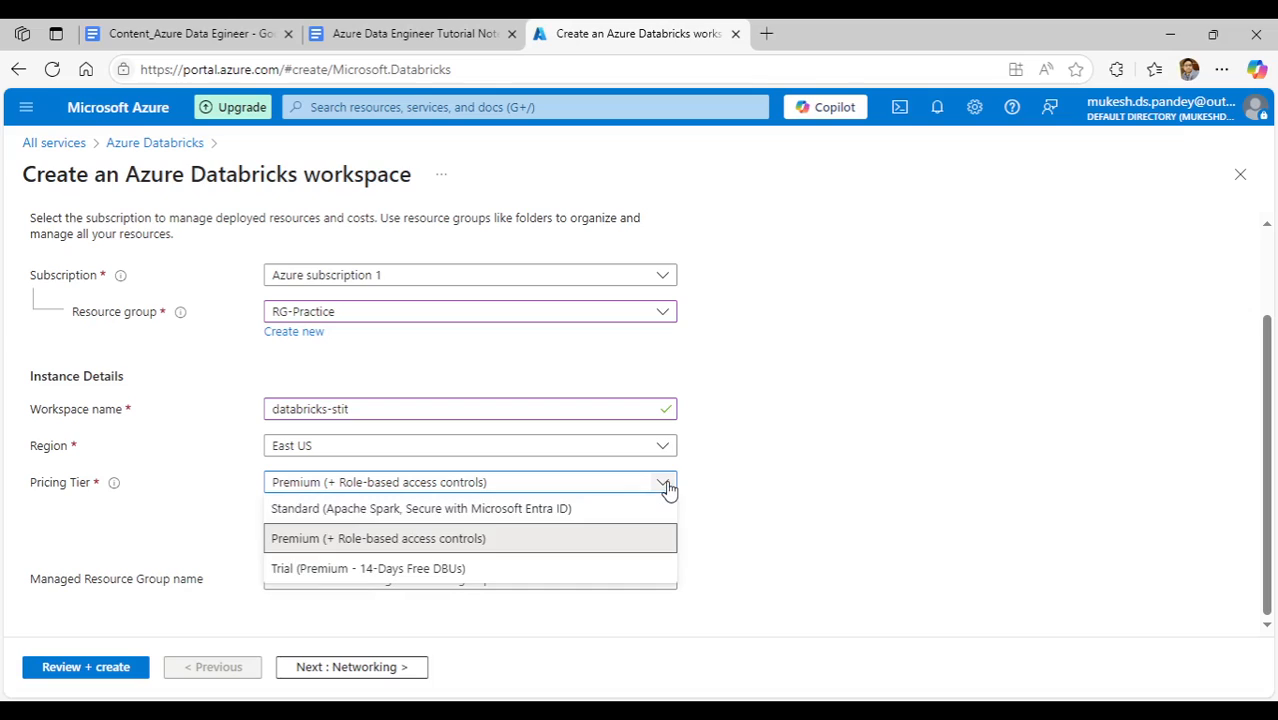
pyautogui.click(391, 546)
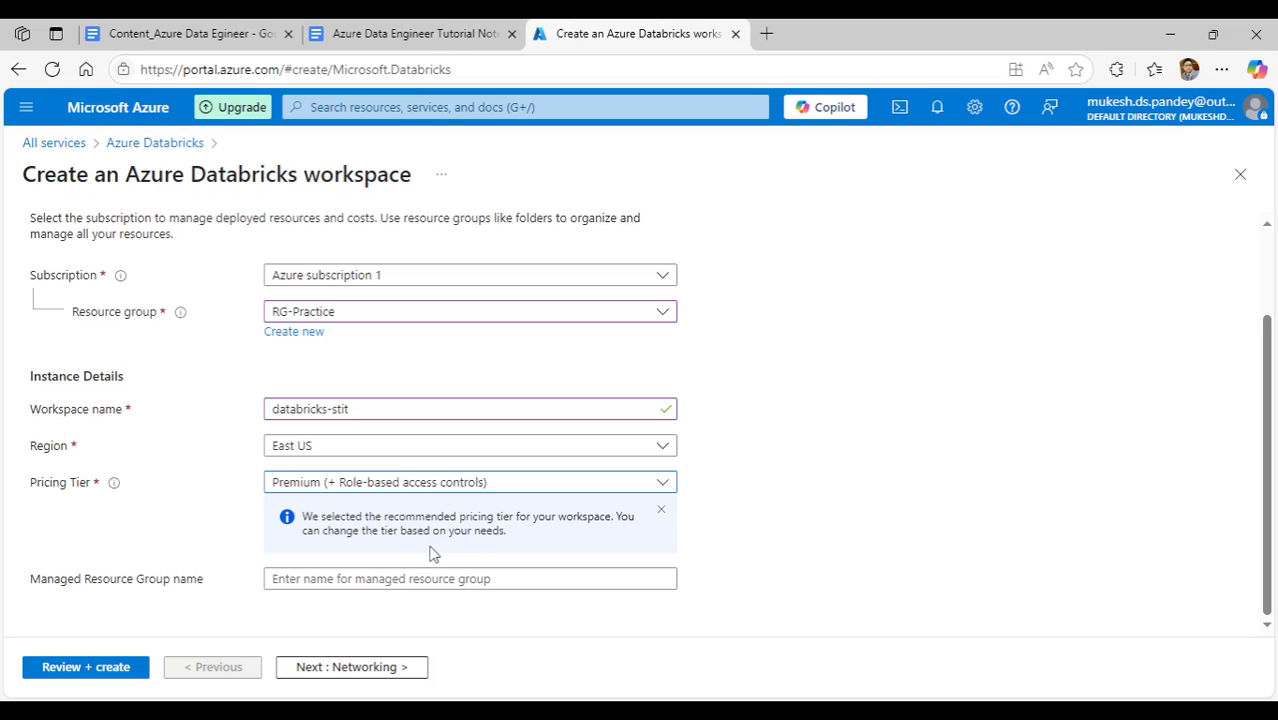
pyautogui.click(455, 484)
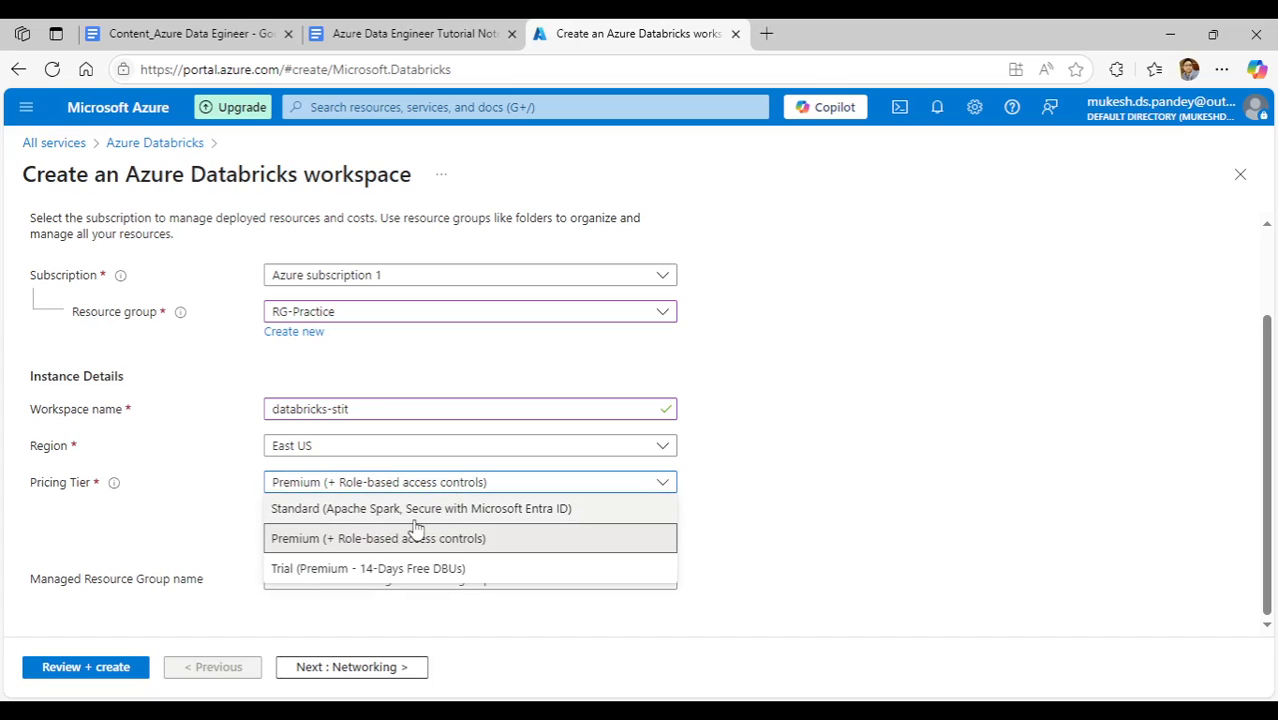
pyautogui.click(363, 540)
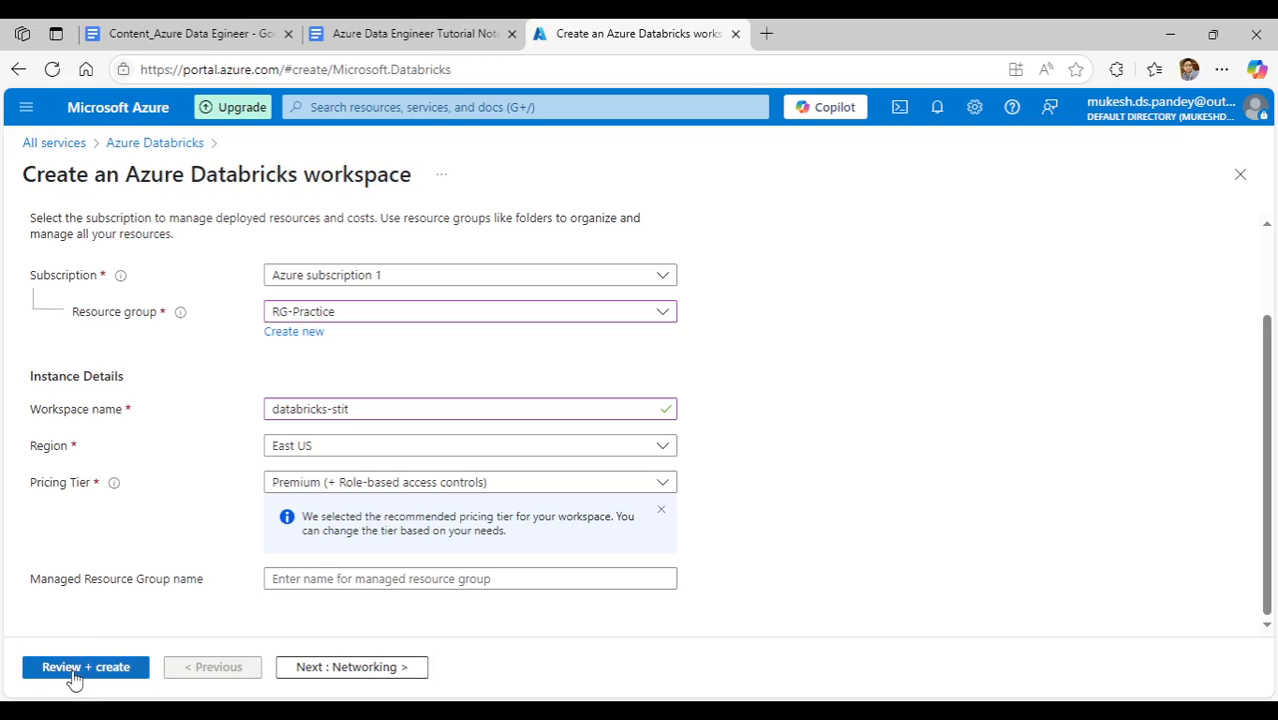
# Leave the managed resource group name blank, validate the workspace configuration and create the workspace
pyautogui.click(293, 586)
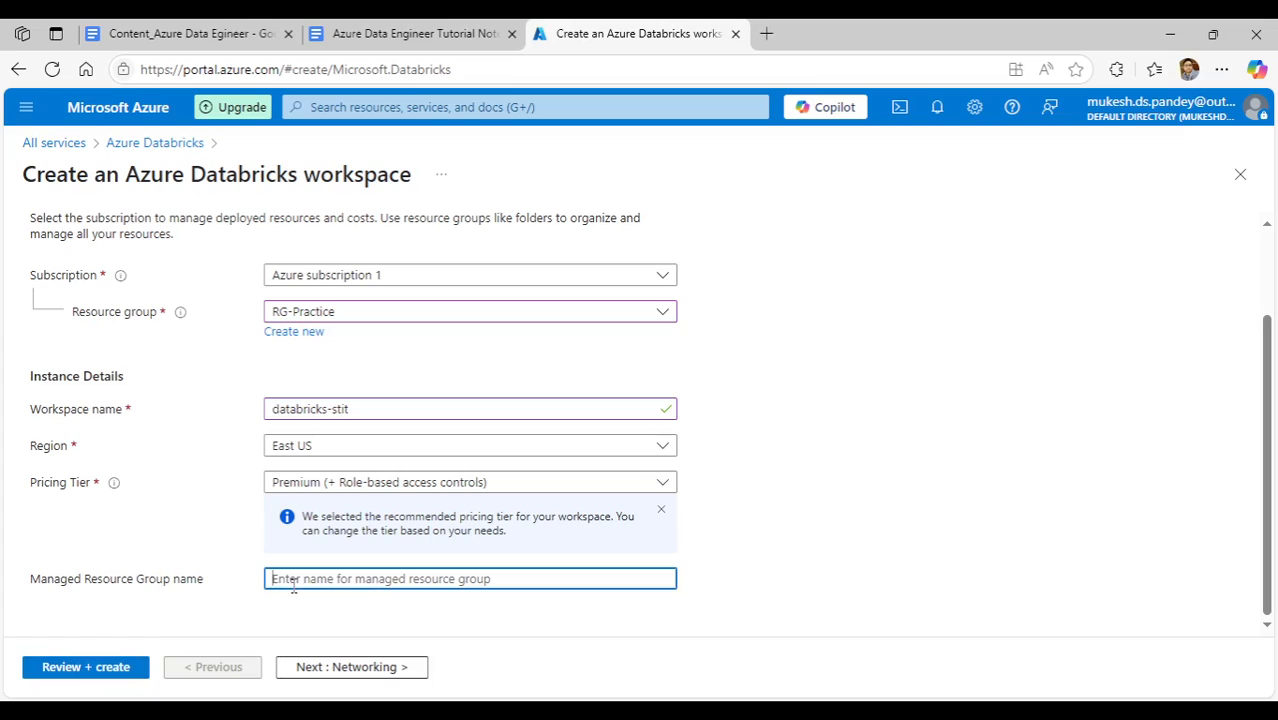
pyautogui.click(85, 668)
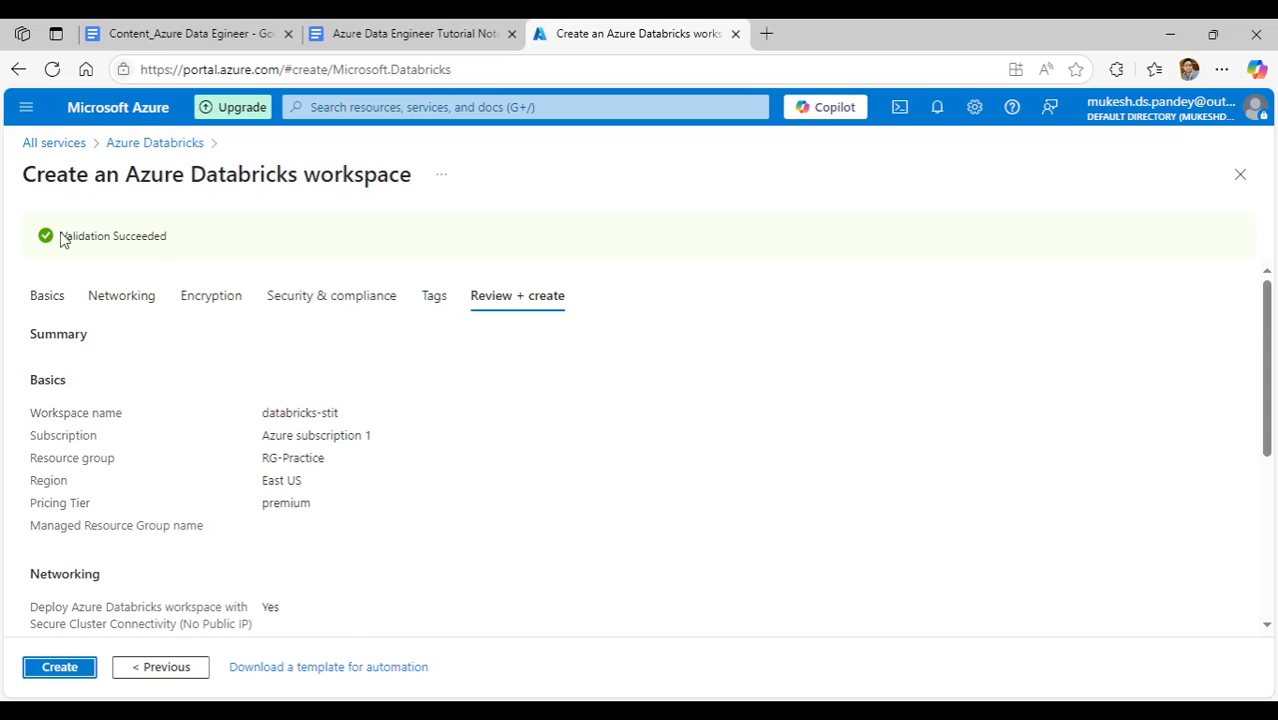
pyautogui.moveTo(60, 237); pyautogui.dragTo(182, 246)
pyautogui.scroll(-1, 360, 490)
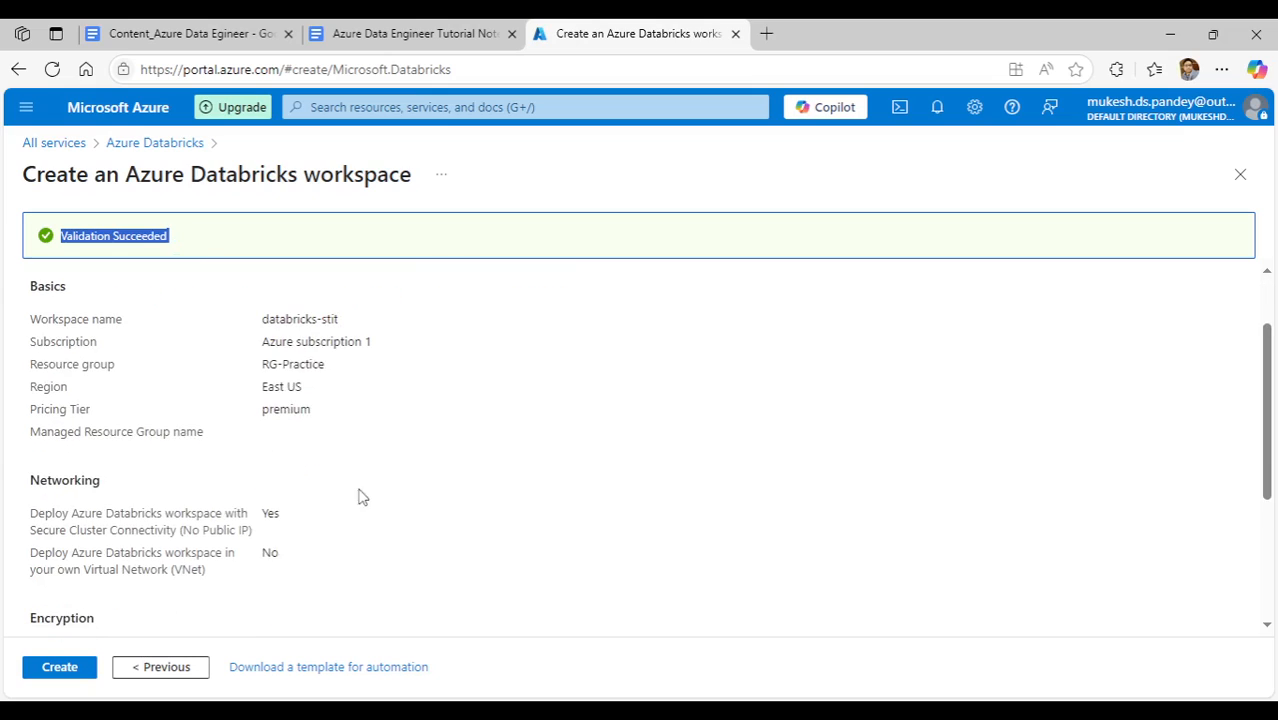
pyautogui.click(66, 668)
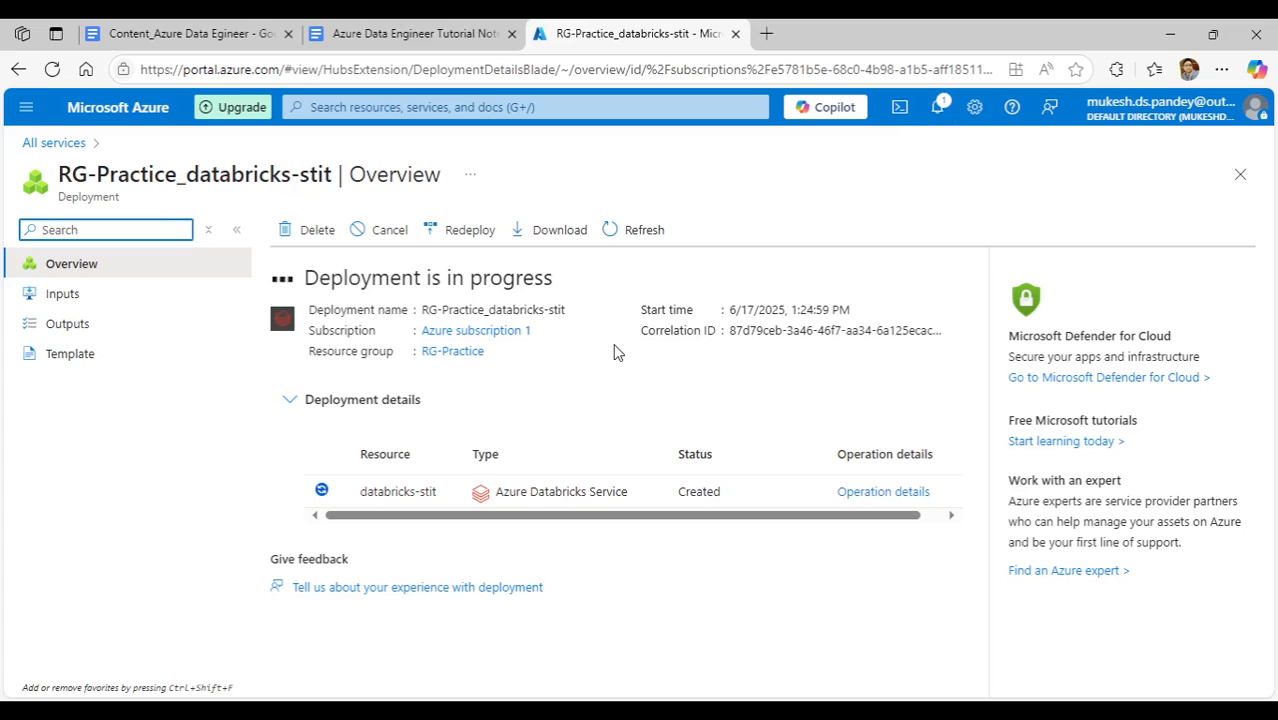
# Check the deployment notifications, and look over the Databricks features and benefits in the Azure Data Engineer Tutorial Notes document
pyautogui.click(938, 110)
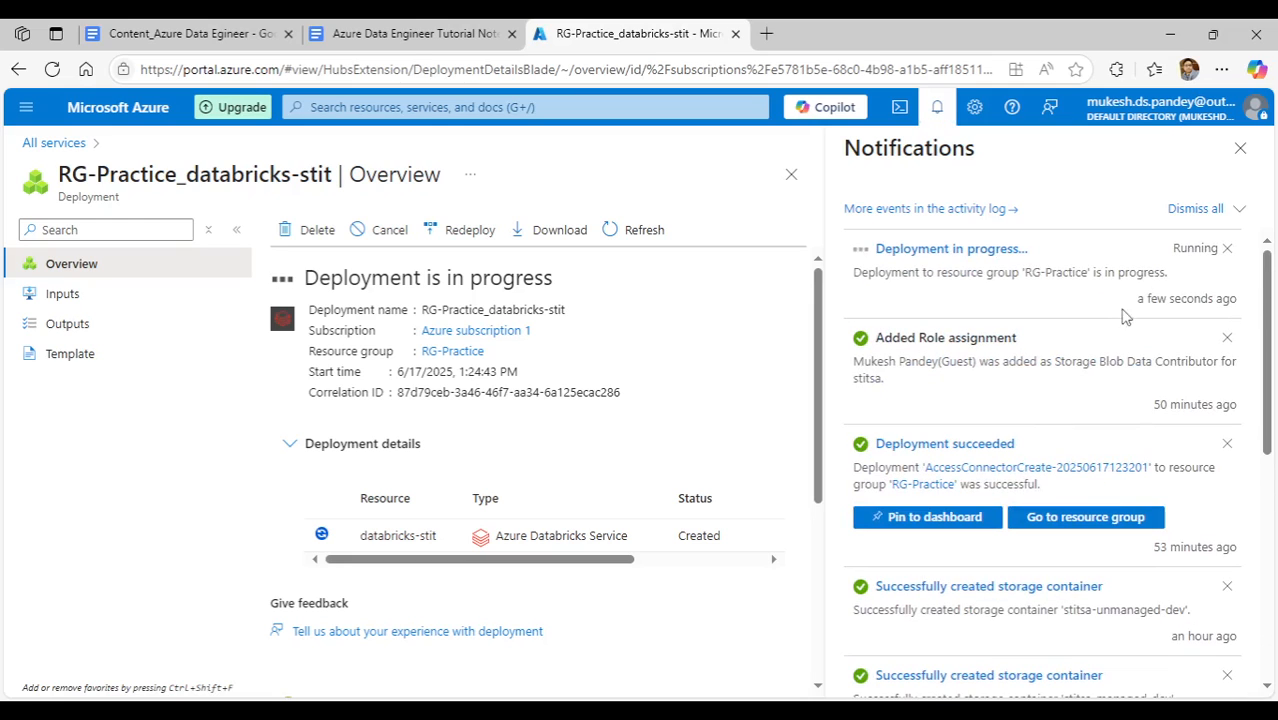
pyautogui.click(1238, 155)
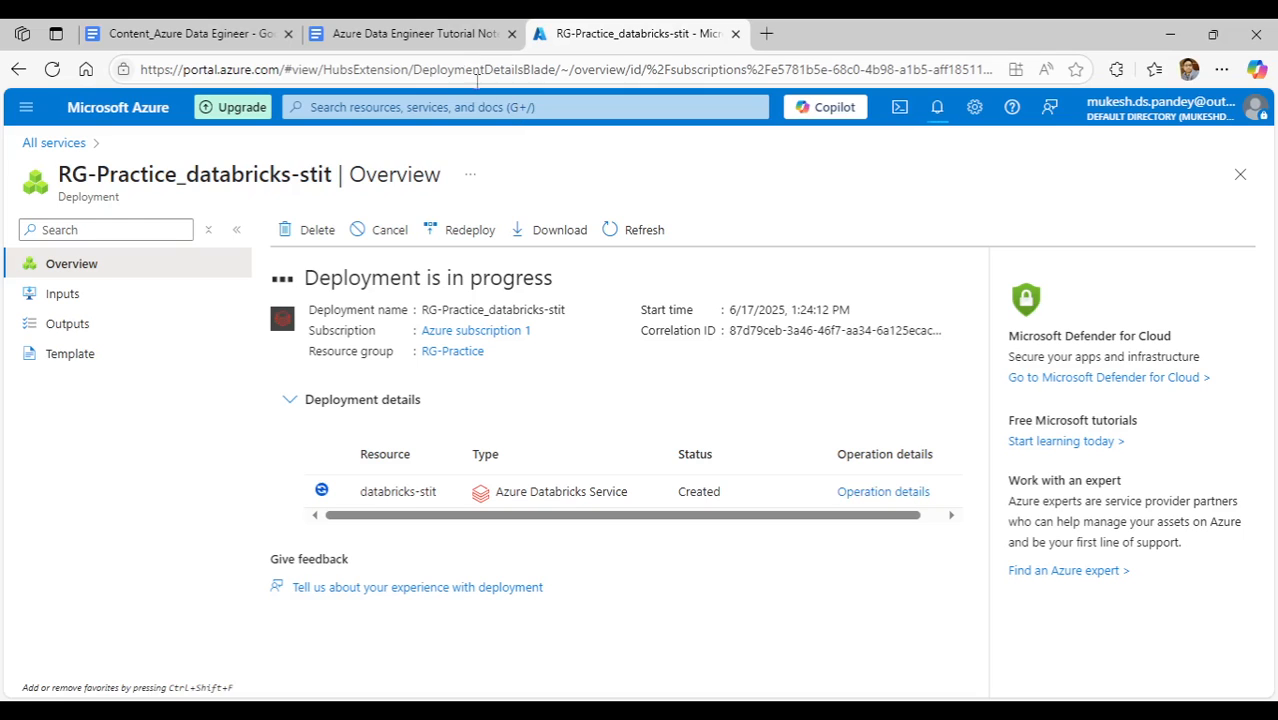
pyautogui.click(436, 34)
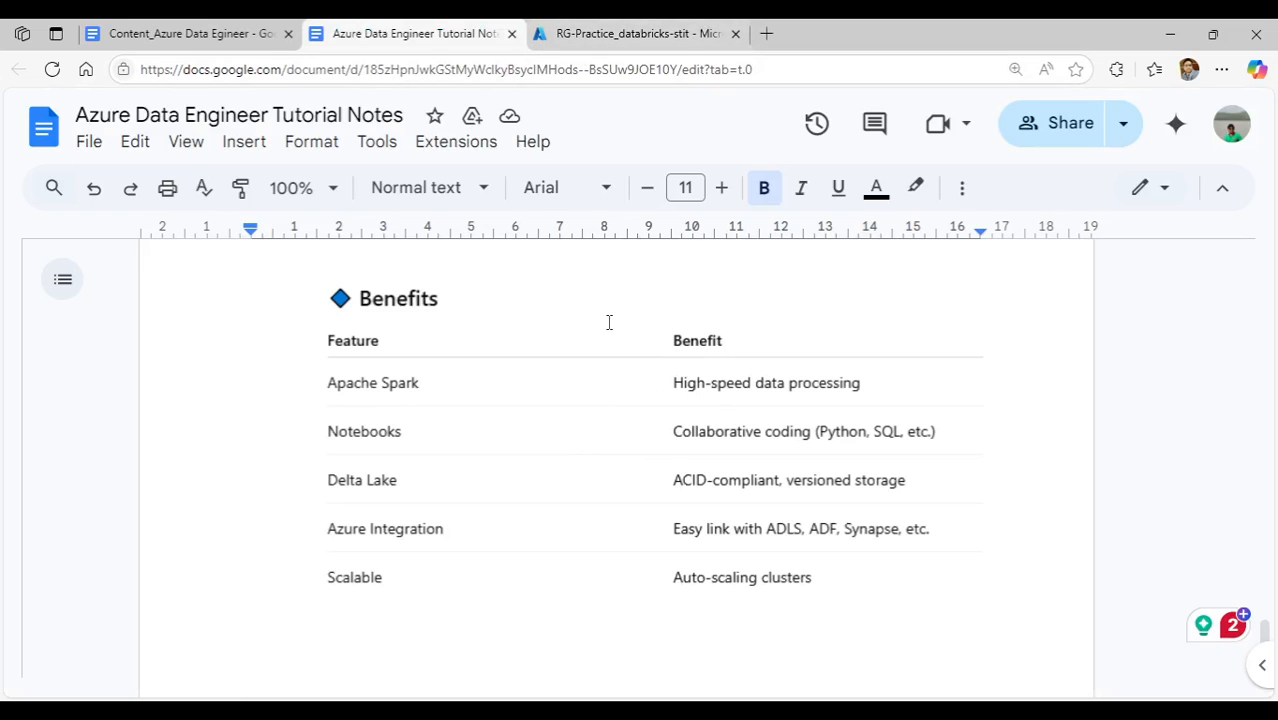
pyautogui.scroll(3, 614, 471)
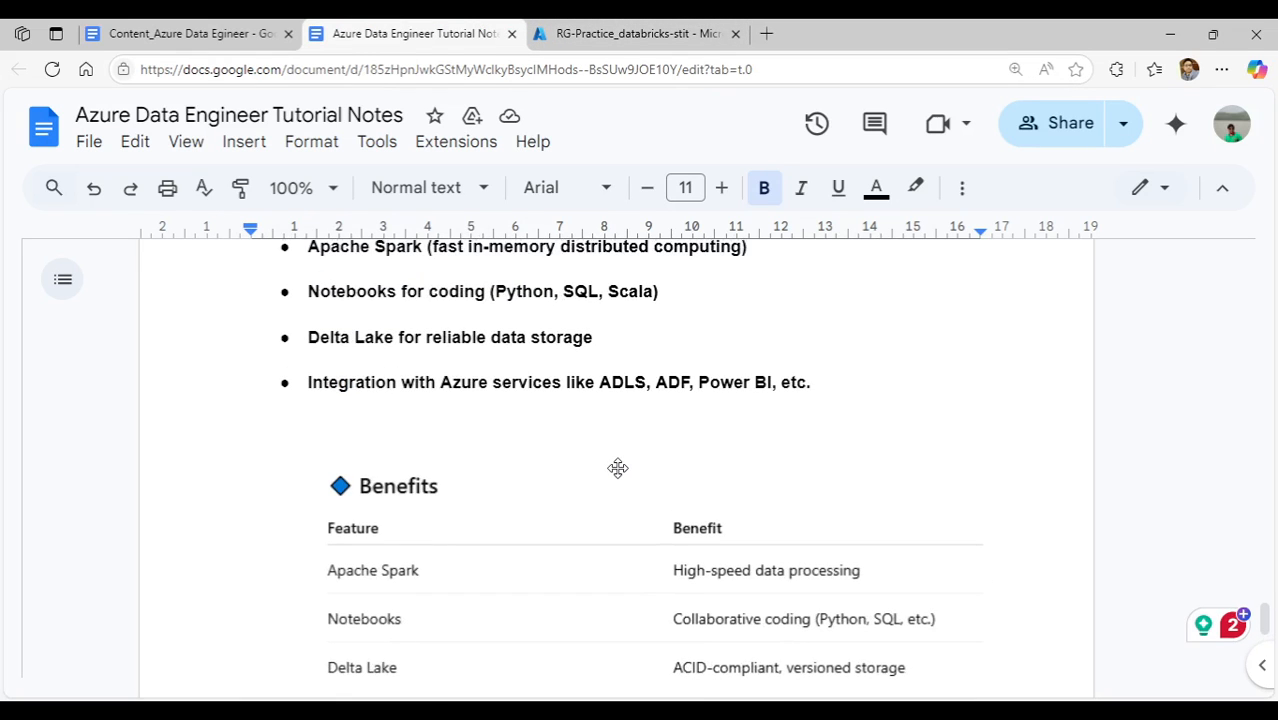
pyautogui.scroll(-1, 617, 468)
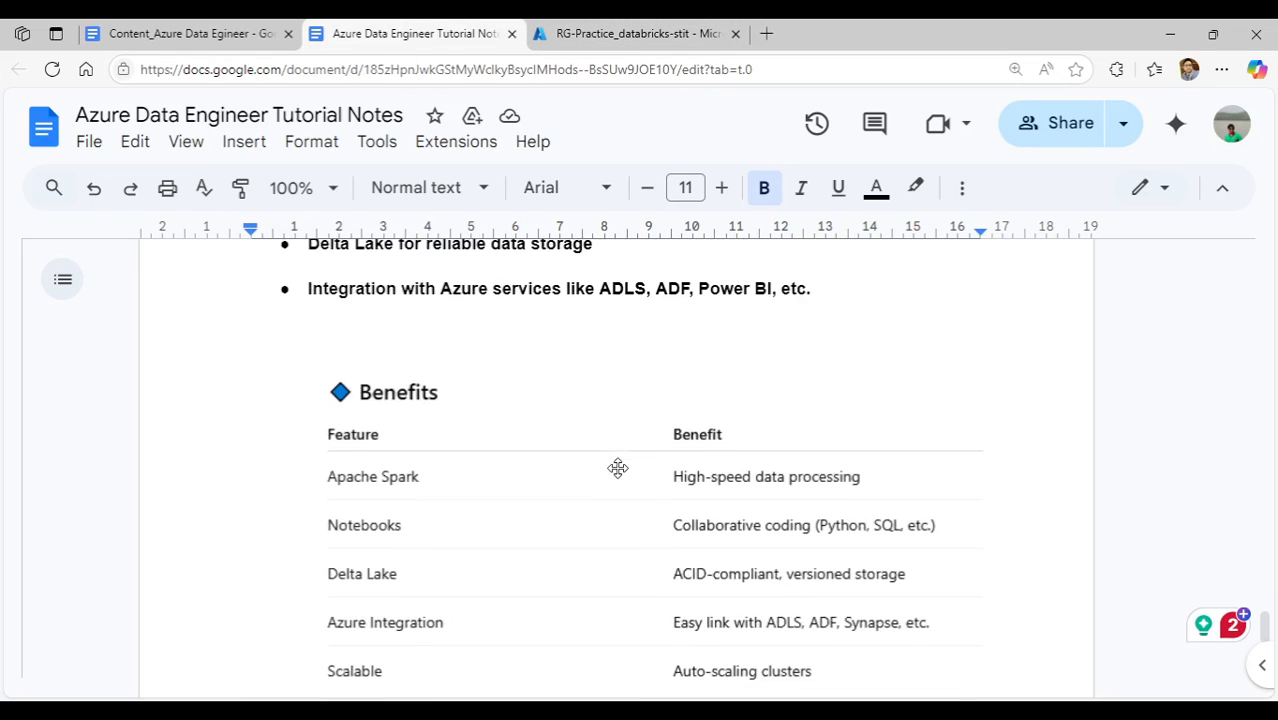
# Return to the Azure portal, open the deployed databricks-stit resource and sign in at its workspace URL with Microsoft Entra ID
pyautogui.click(630, 33)
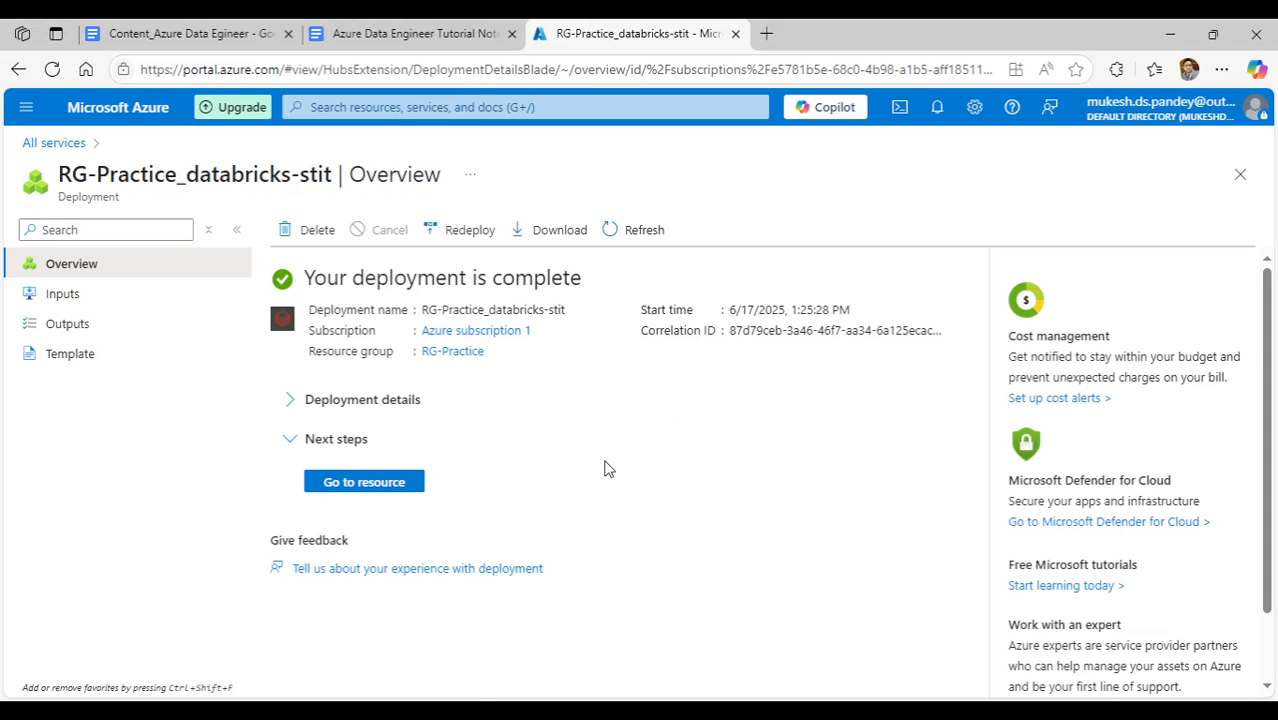
pyautogui.click(362, 483)
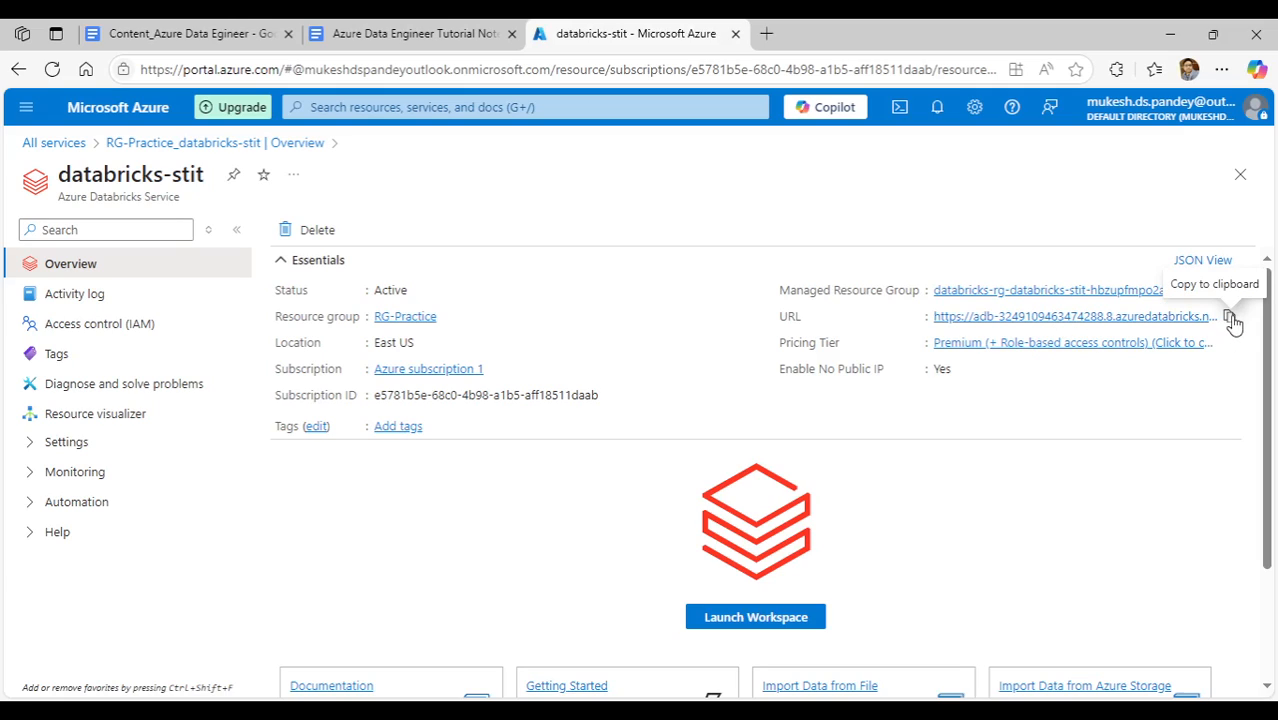
pyautogui.click(1230, 318)
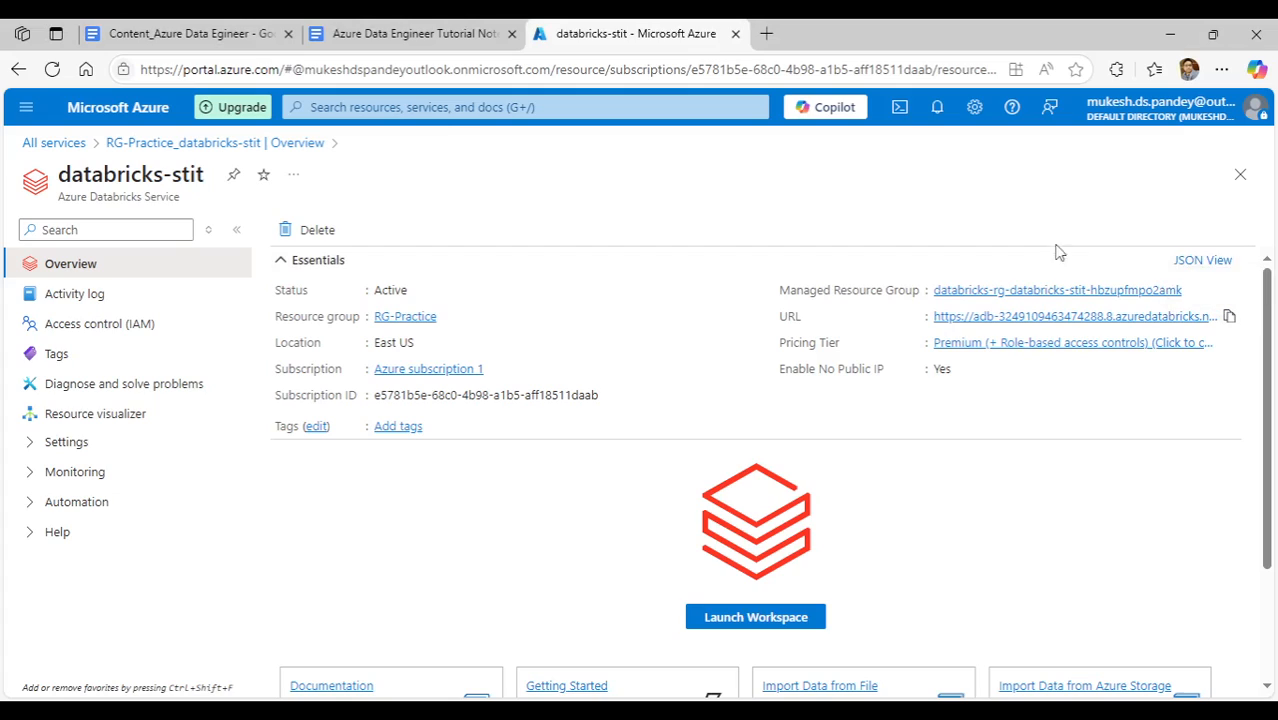
pyautogui.click(1024, 320)
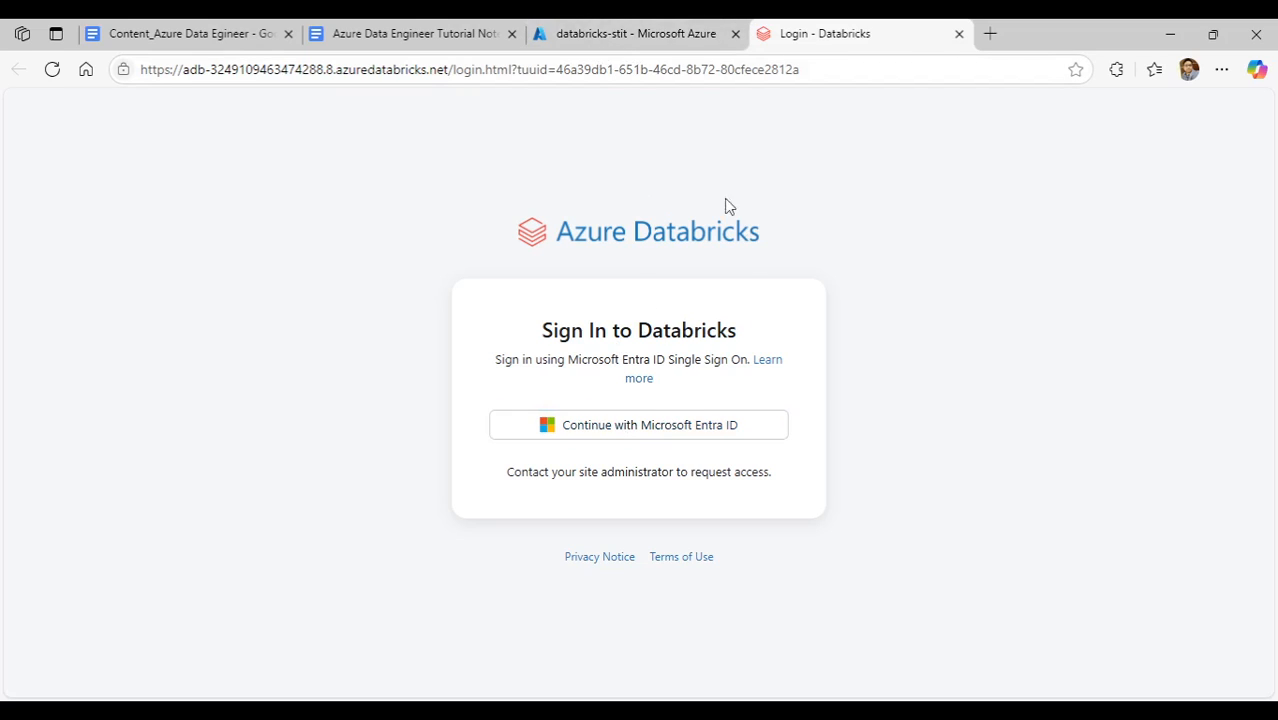
pyautogui.click(645, 428)
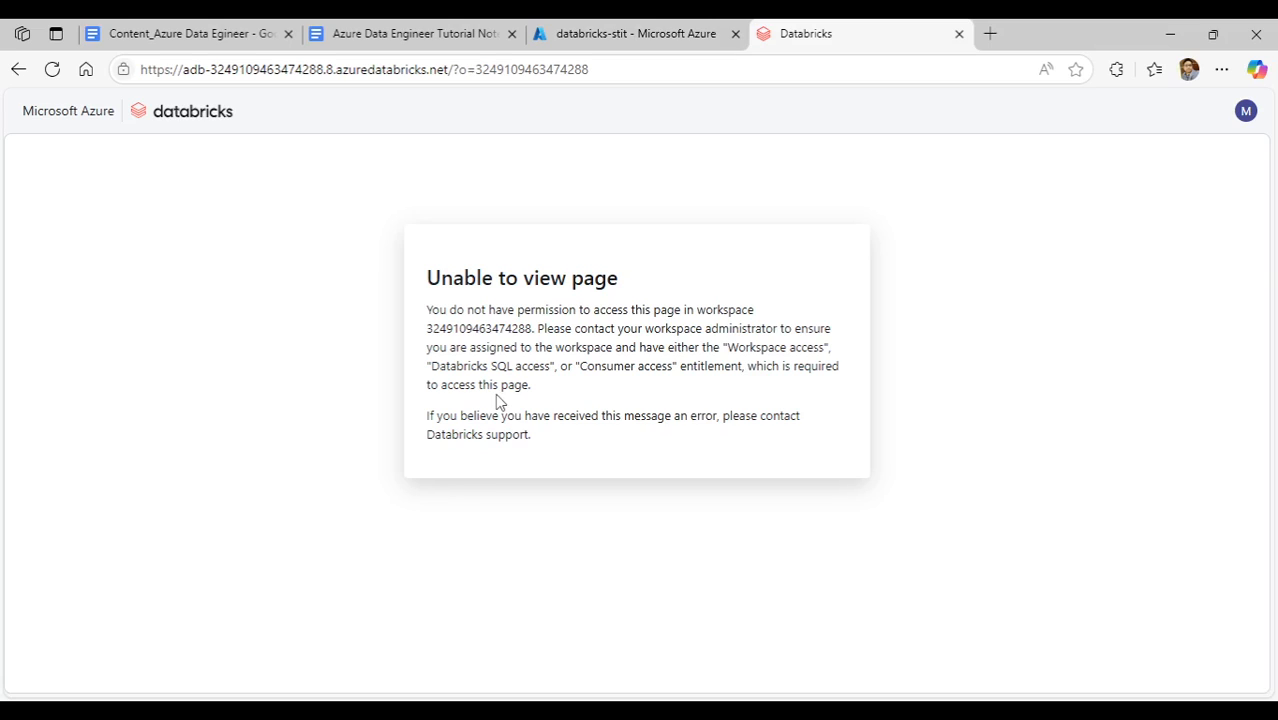
# Check which account is signed in to Databricks, and return to the databricks-stit resource in the Azure portal
pyautogui.click(1245, 112)
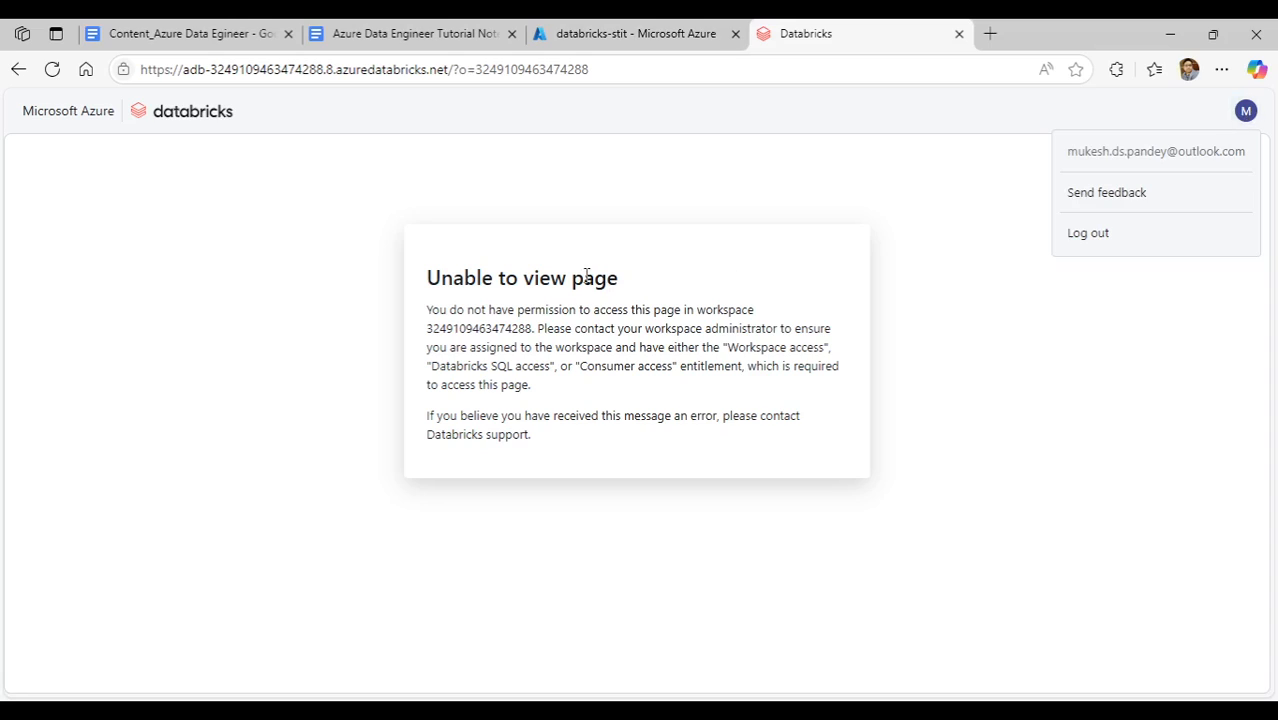
pyautogui.click(575, 418)
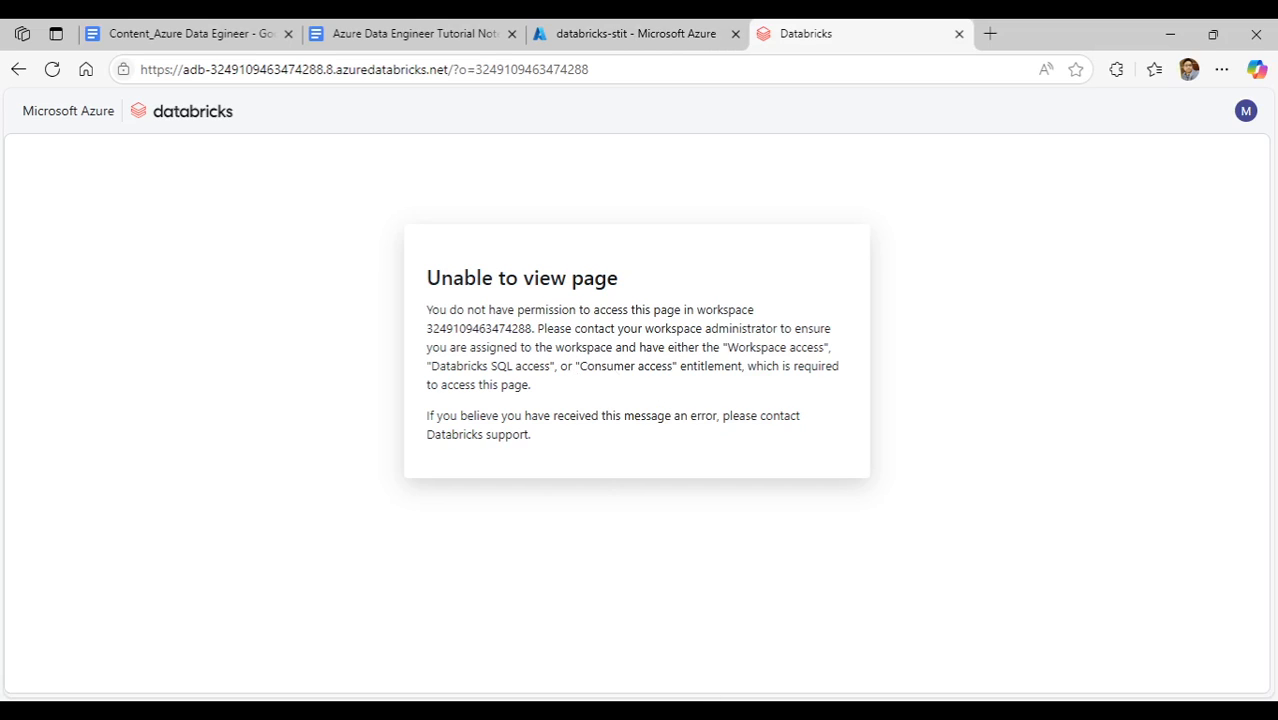
pyautogui.click(707, 712)
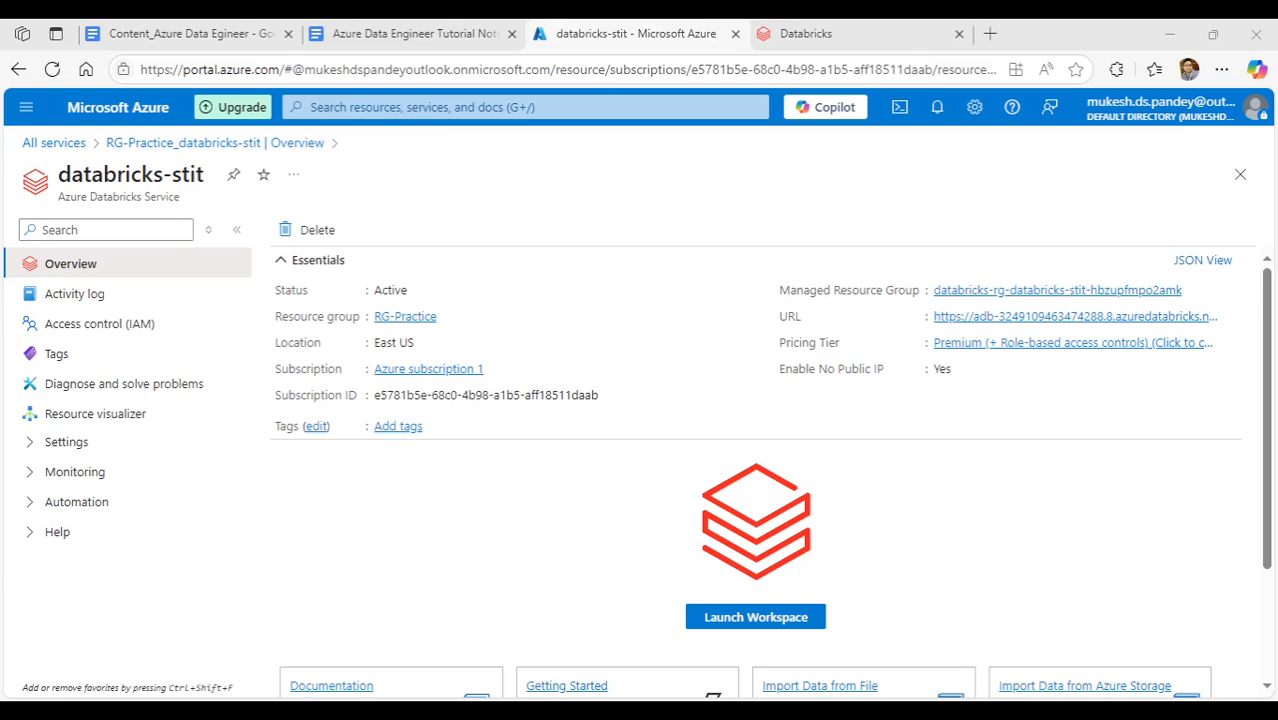
pyautogui.click(448, 710)
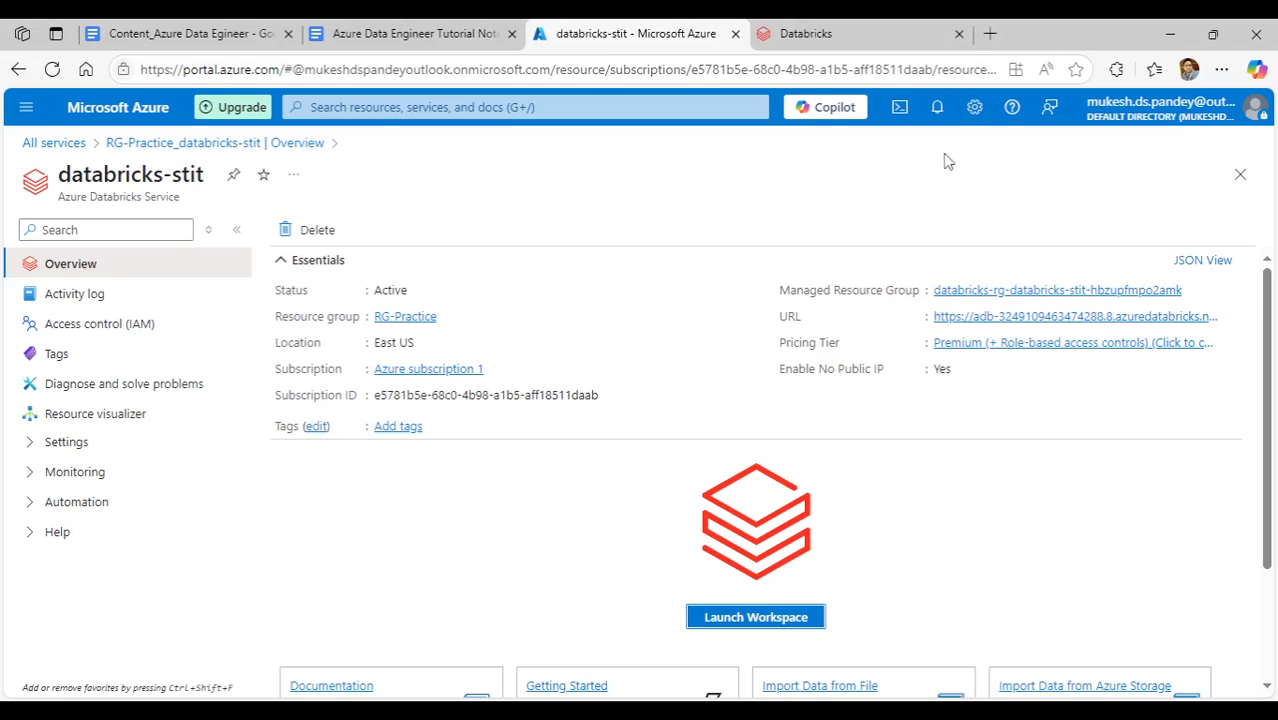
# Close the Databricks page that denies access and launch the workspace from the databricks-stit resource overview
pyautogui.click(959, 33)
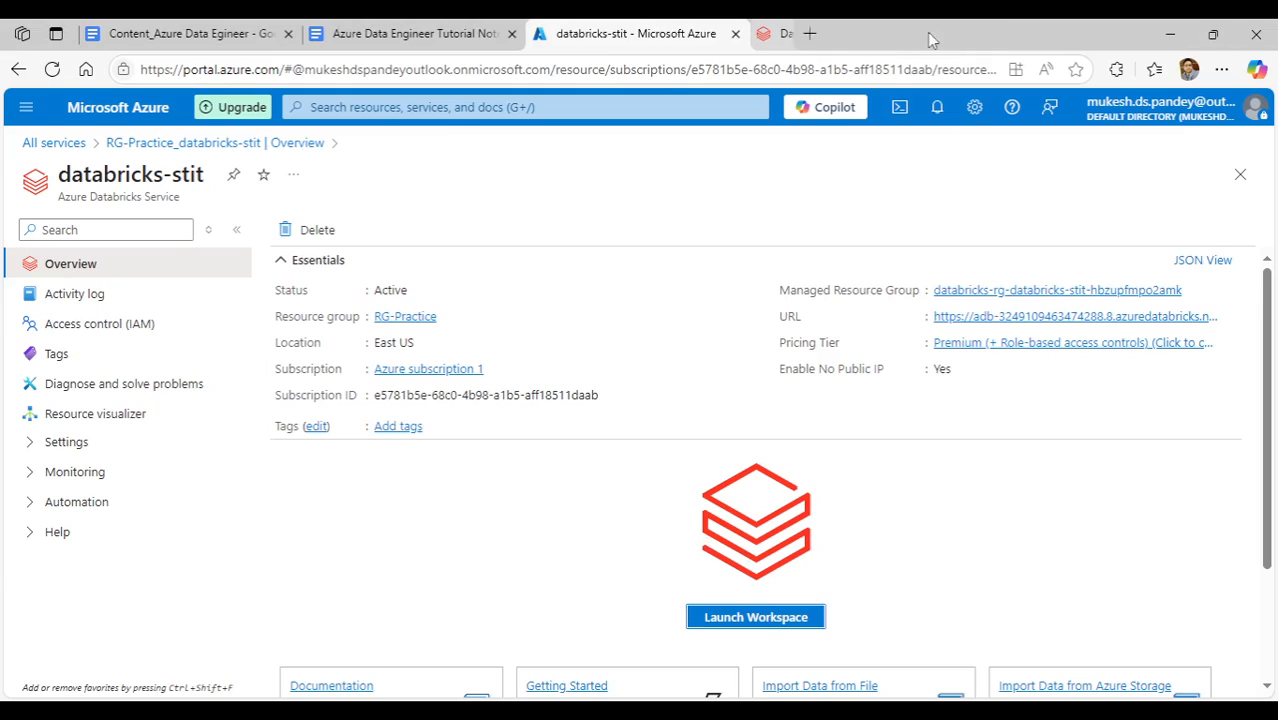
pyautogui.click(755, 625)
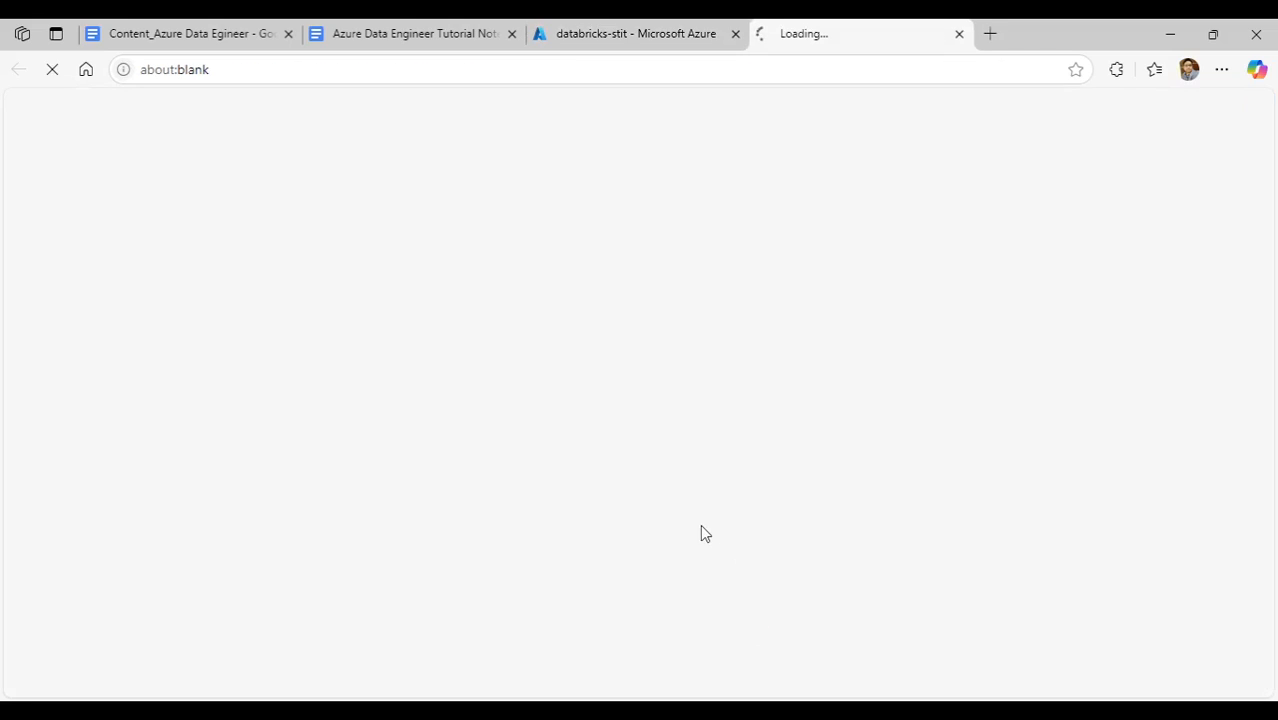
pyautogui.click(630, 36)
pyautogui.click(826, 38)
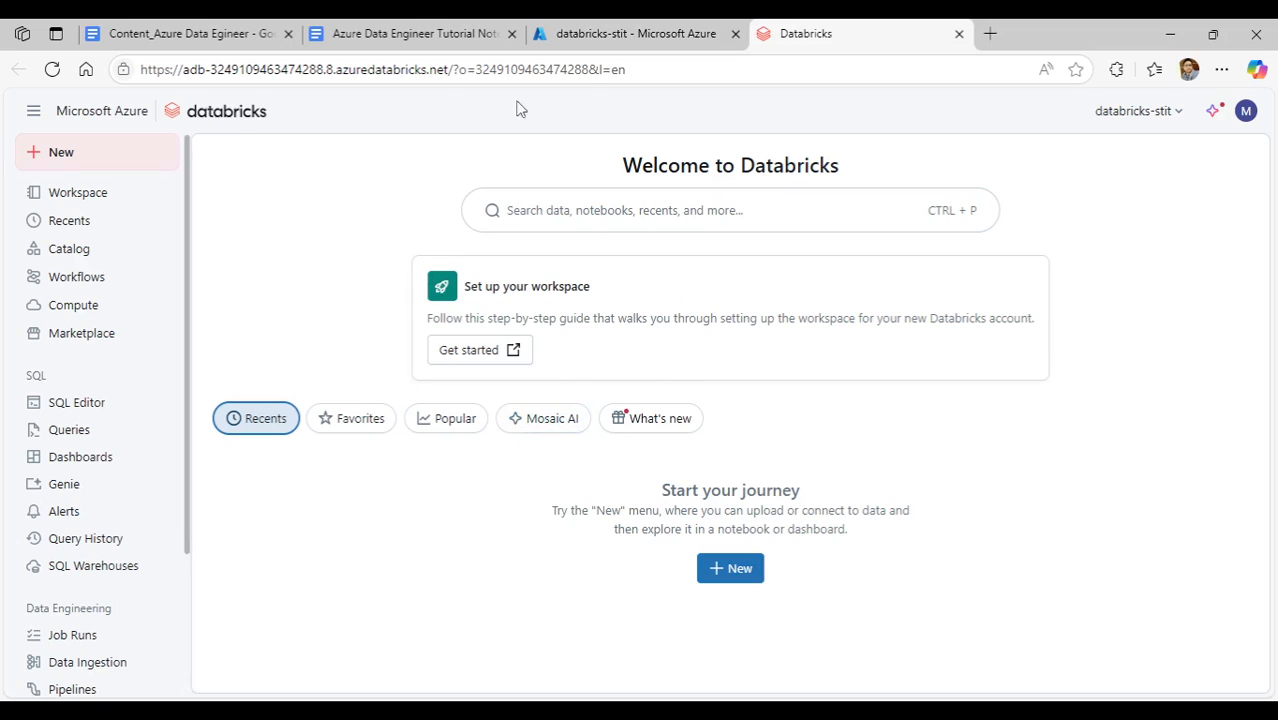
# Save the Databricks workspace home page to the browser favorites and select its full URL
pyautogui.click(646, 67)
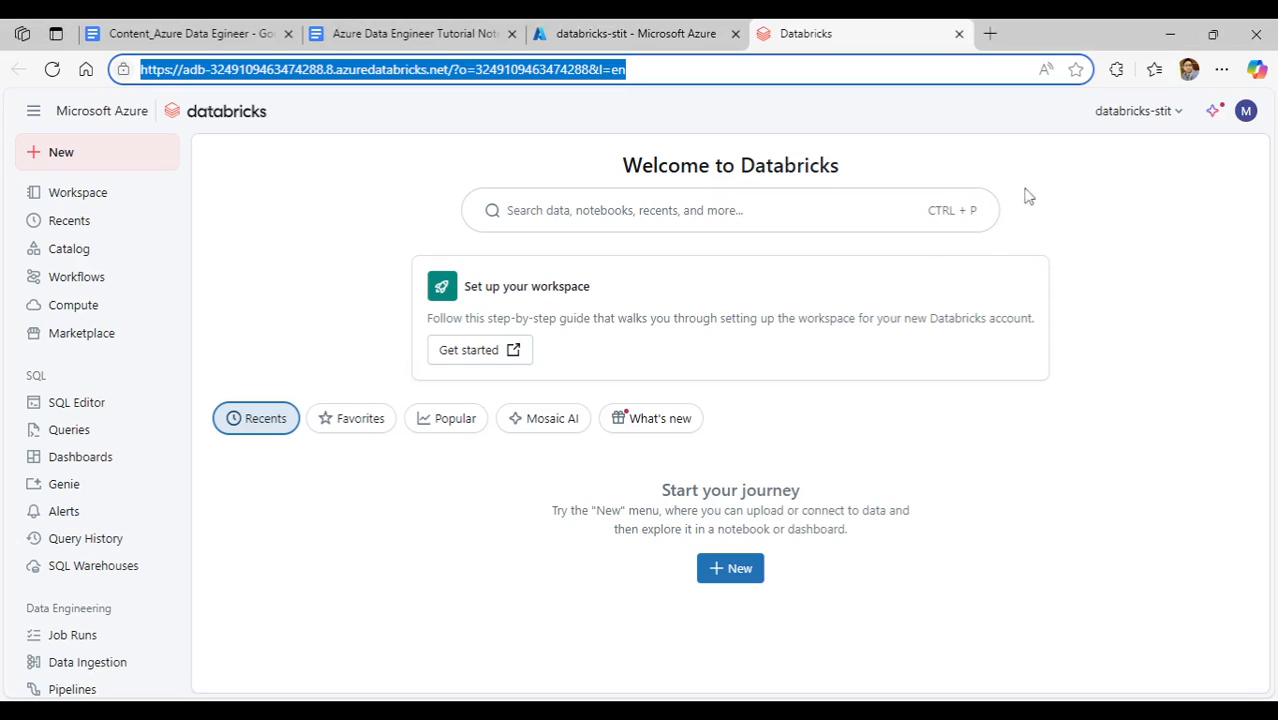
pyautogui.click(1082, 71)
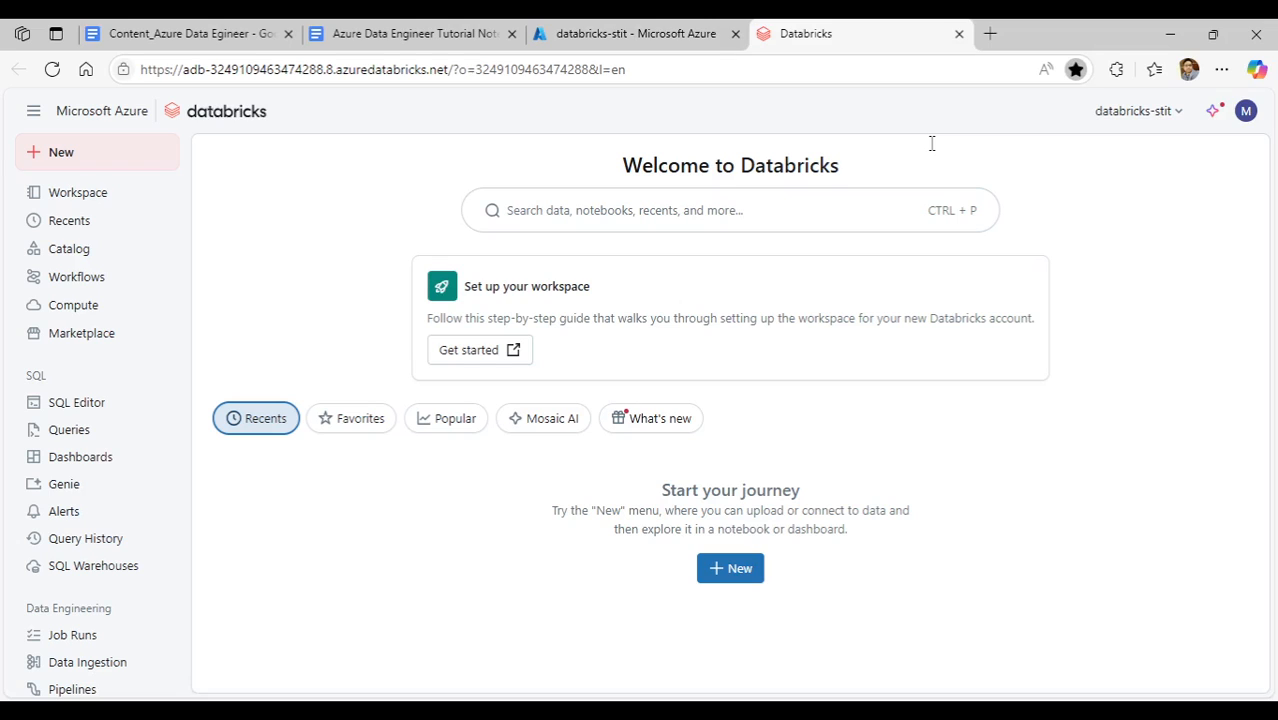
pyautogui.hotkey('ctrl', 'l')
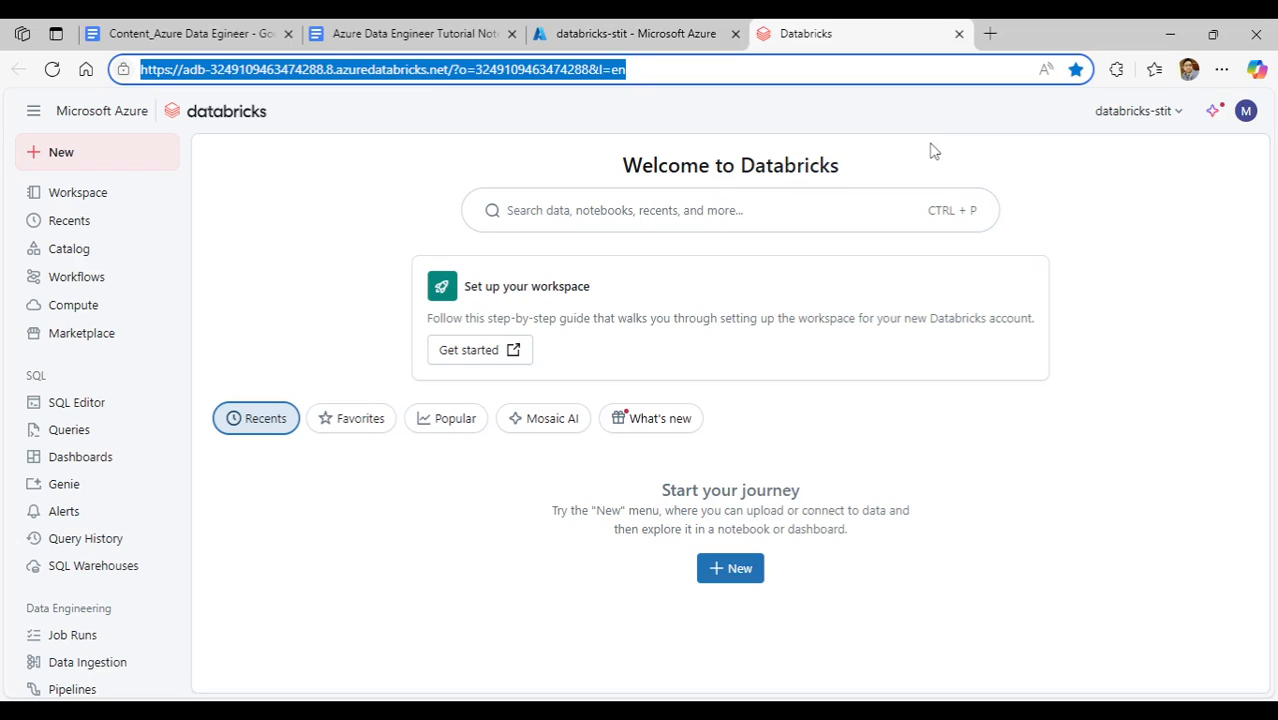
# Reopen the databricks-stit overview from the recent resources on the Azure portal home page, and return to the Databricks workspace home page
pyautogui.click(640, 33)
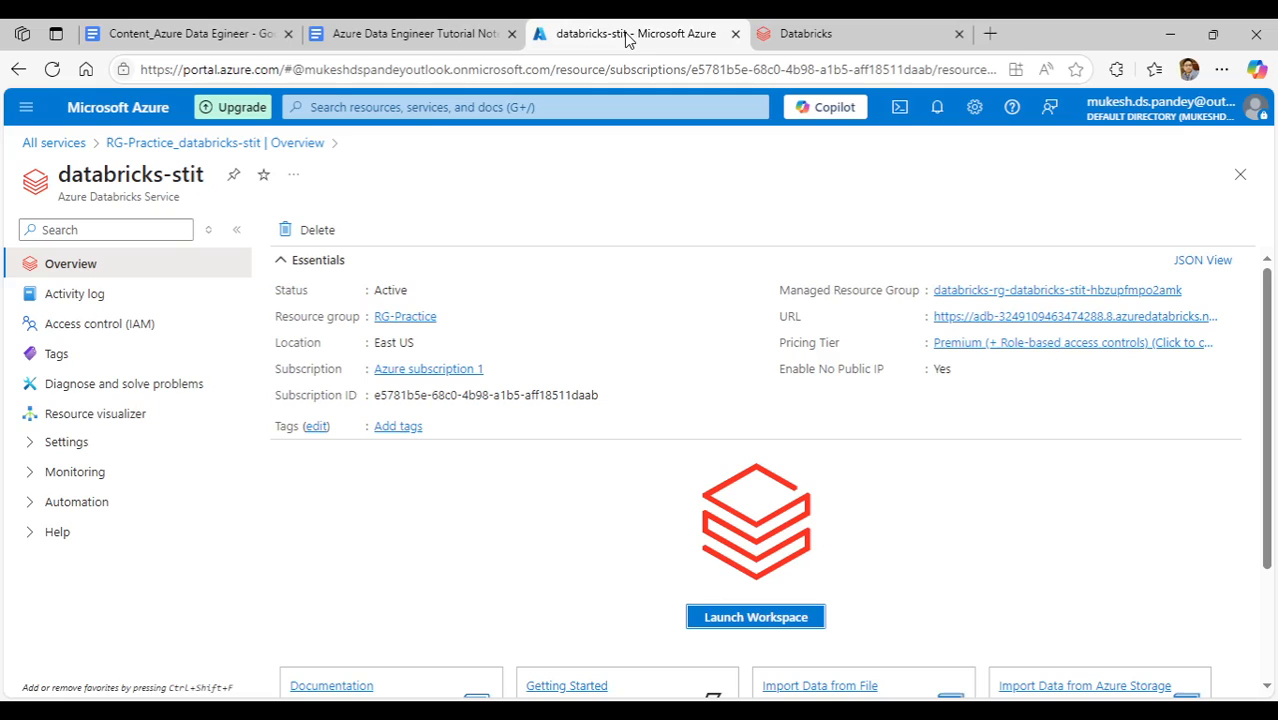
pyautogui.click(58, 143)
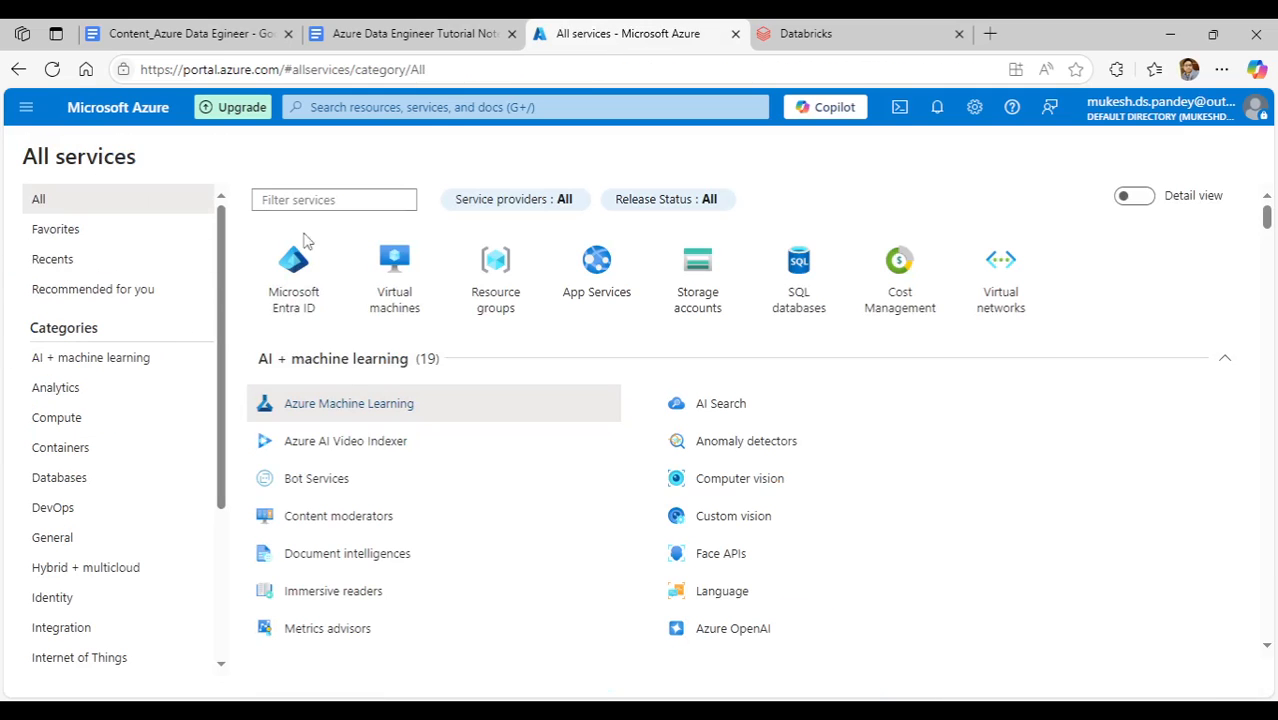
pyautogui.click(114, 112)
pyautogui.scroll(-1, 425, 404)
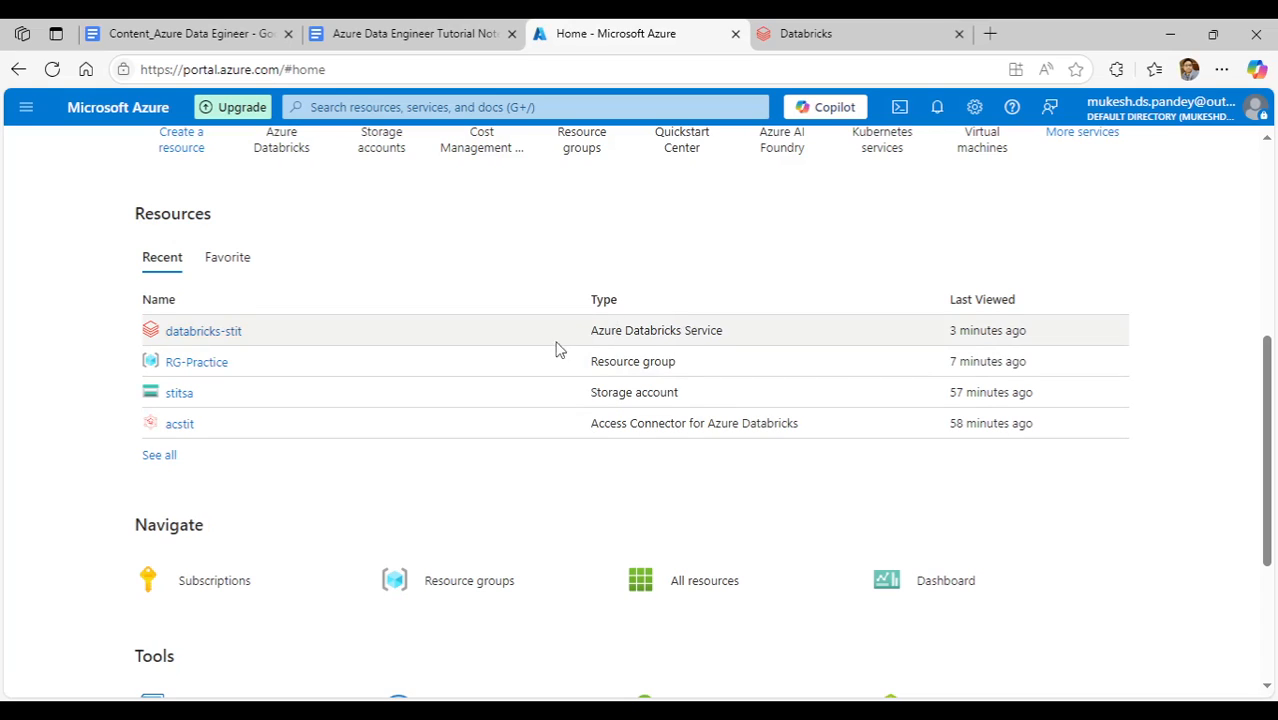
pyautogui.click(203, 336)
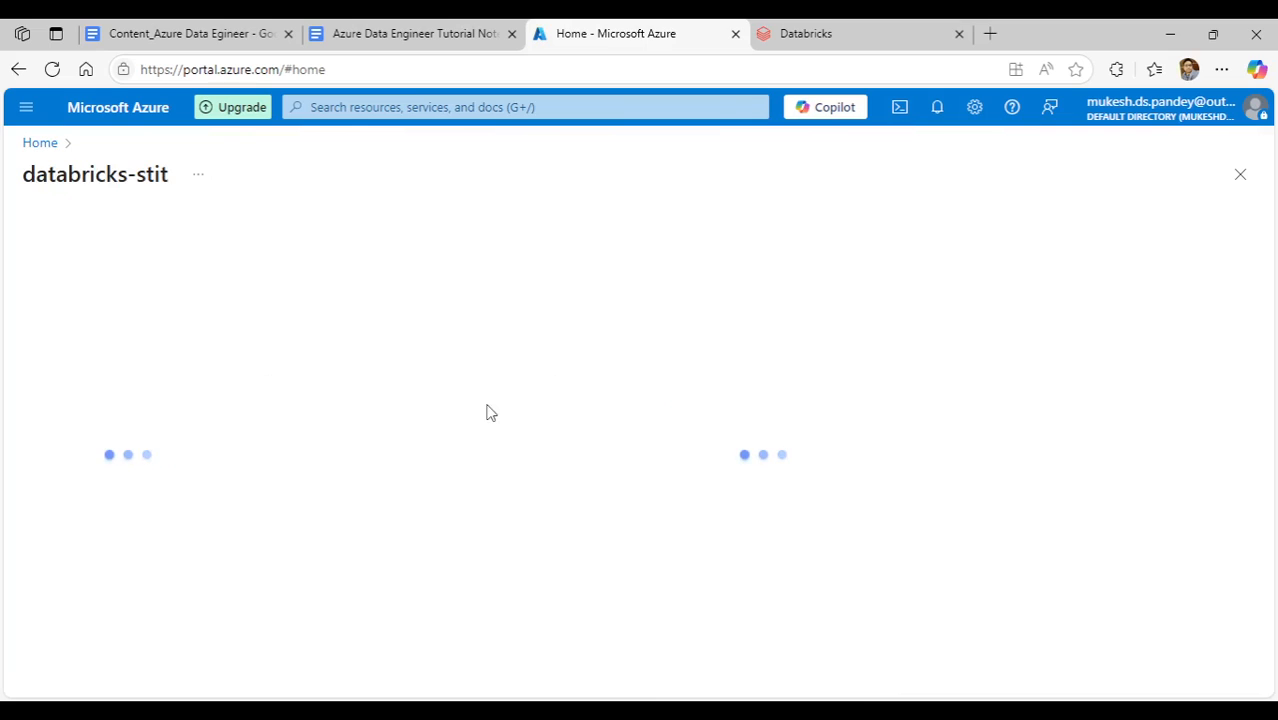
pyautogui.scroll(-1, 611, 450)
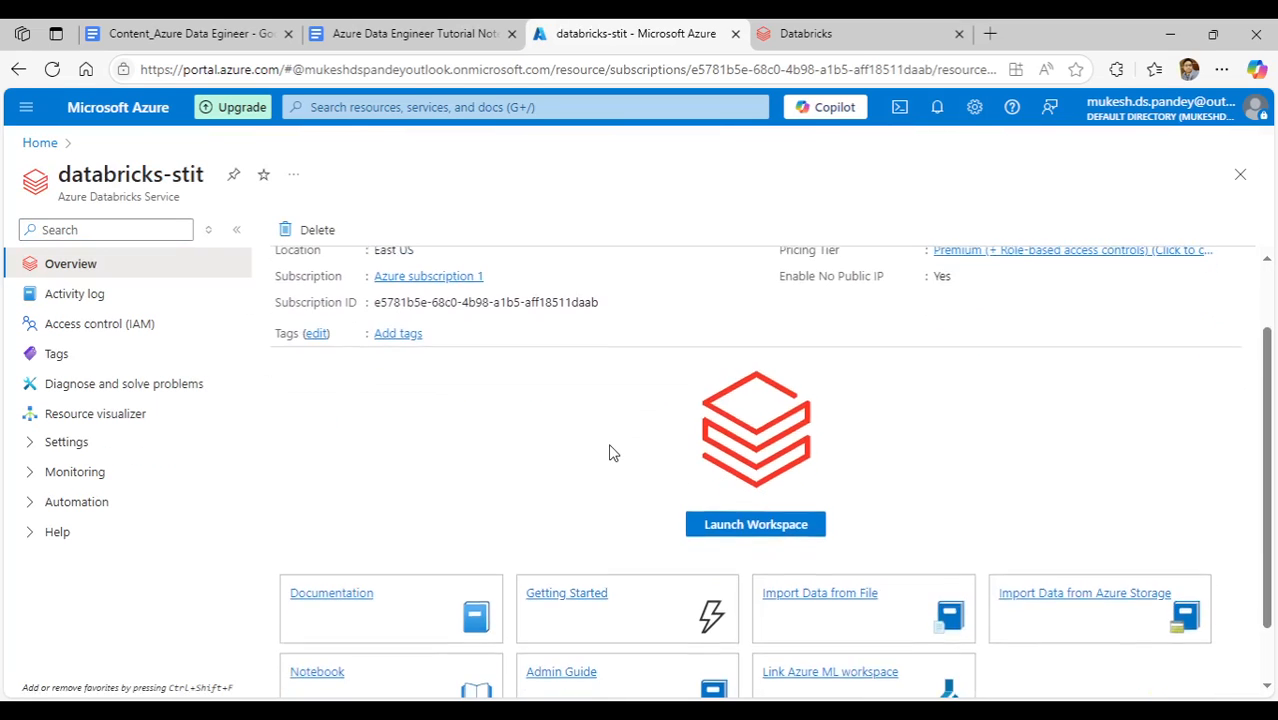
pyautogui.scroll(1, 610, 447)
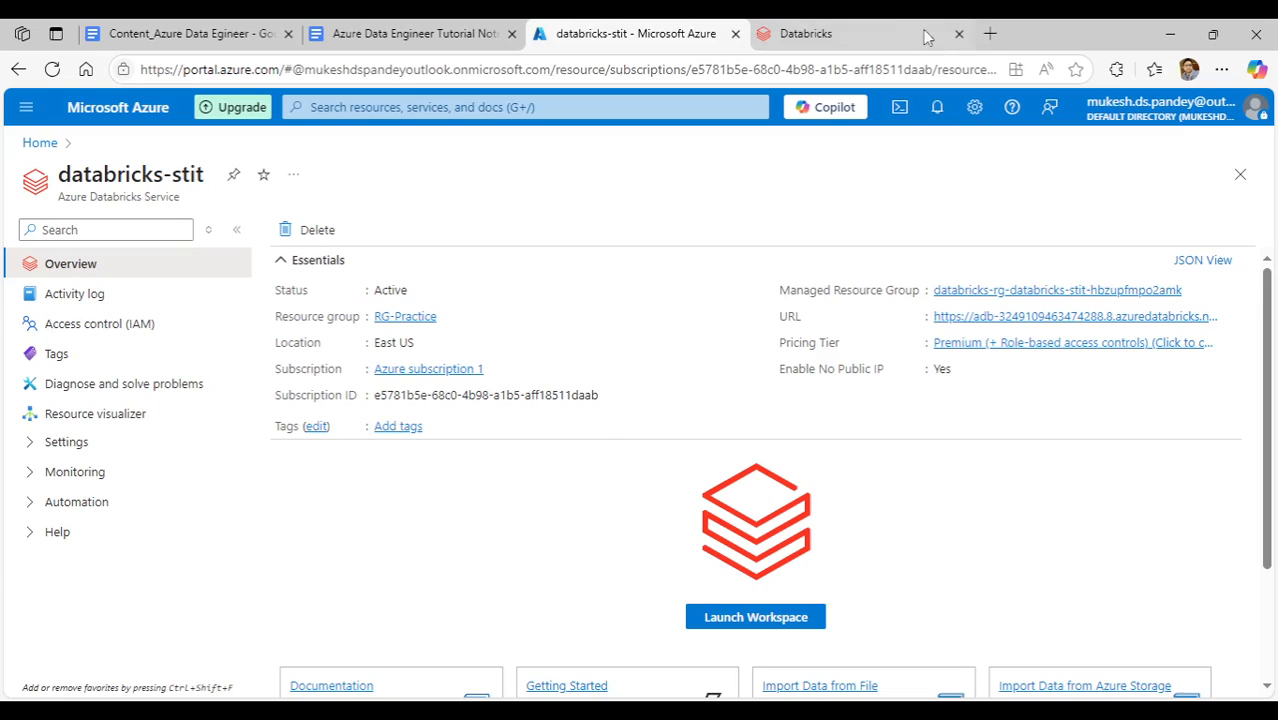
pyautogui.click(866, 33)
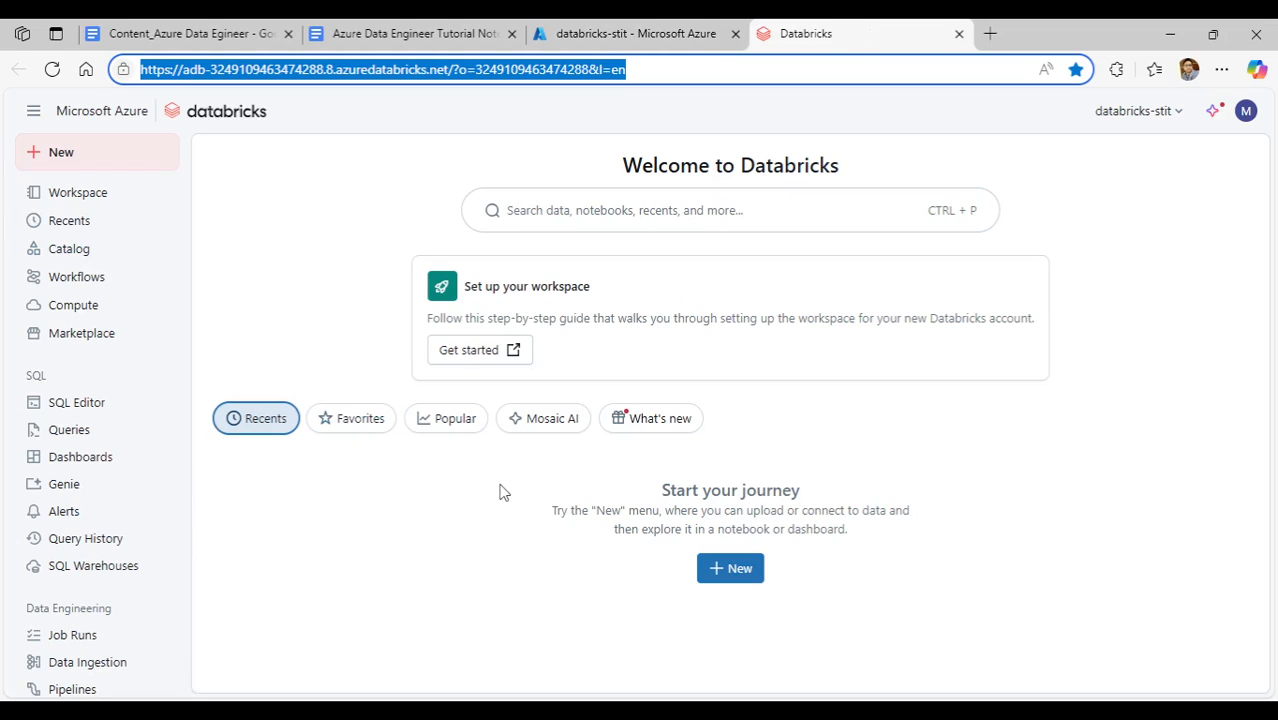
pyautogui.click(298, 292)
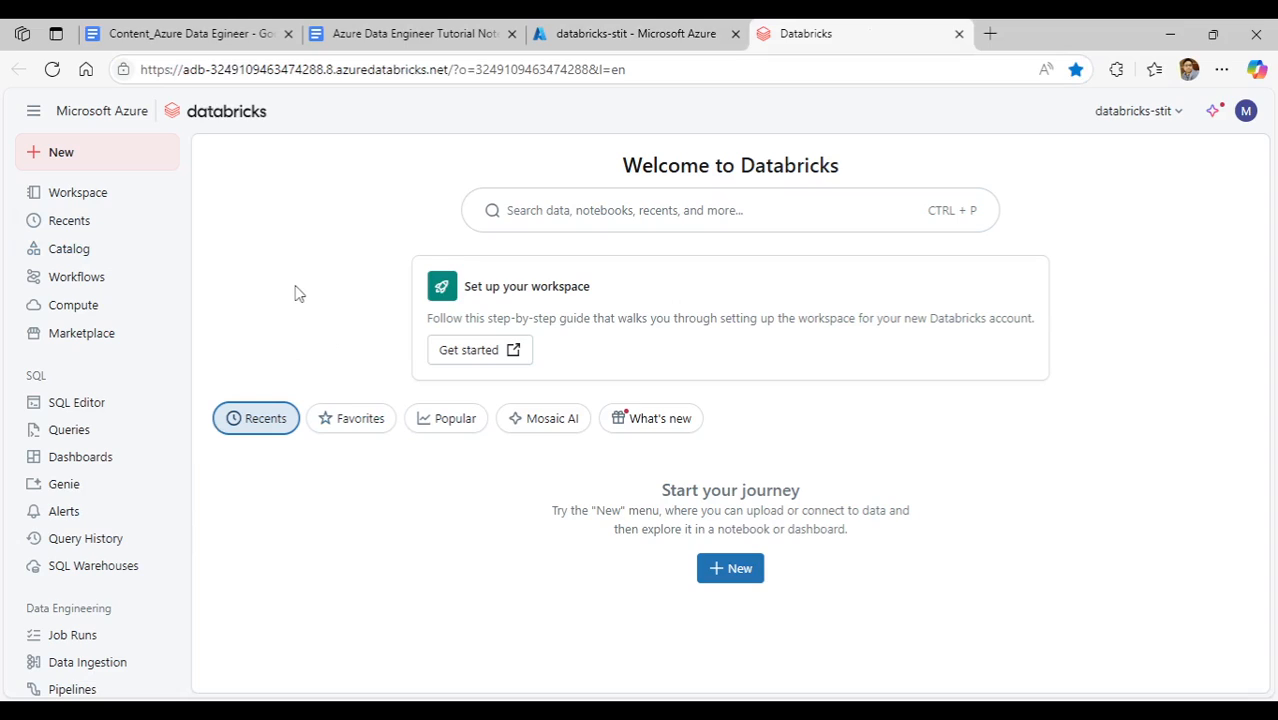